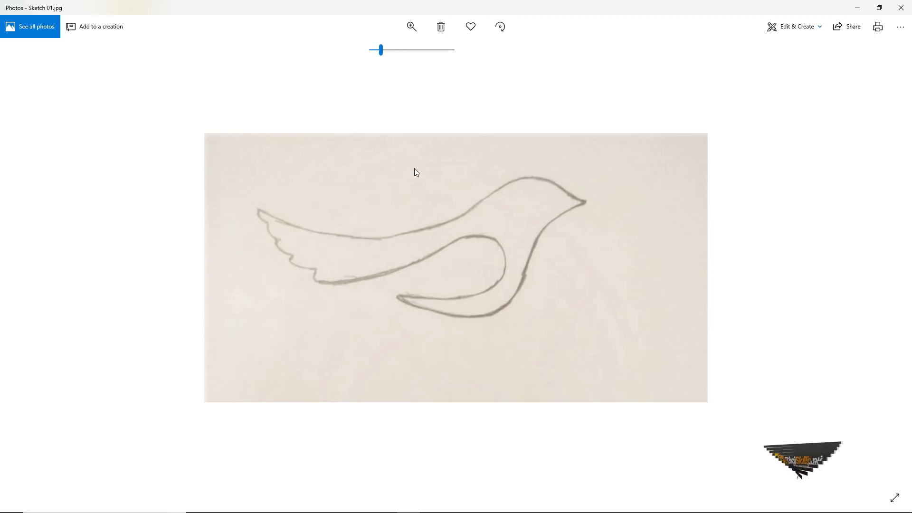
Examine the pencil sketches of the bird and the woman's profile in the photo viewer
left_click_drag(382, 53, 371, 49)
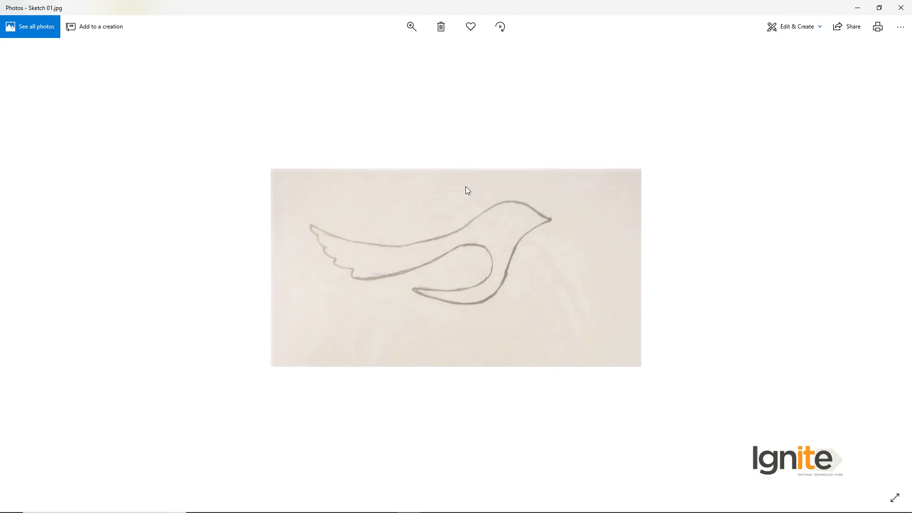
key("Right")
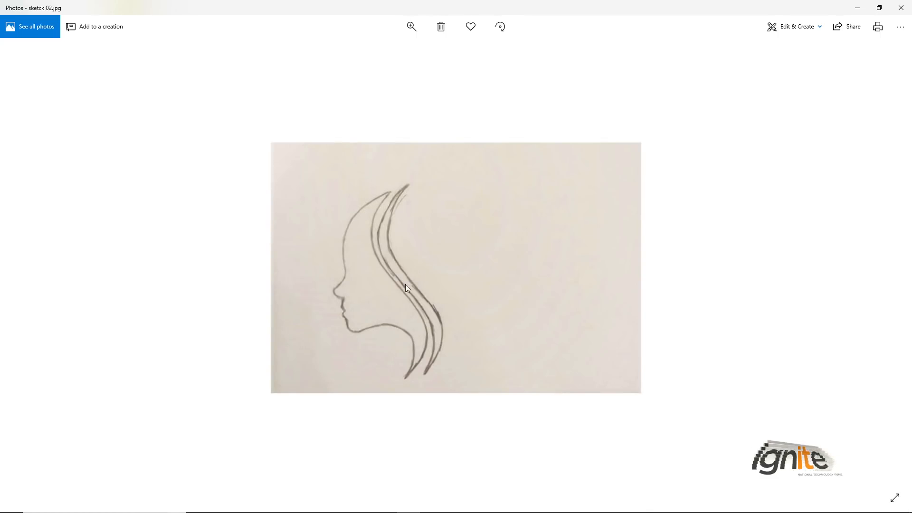
left_click(413, 27)
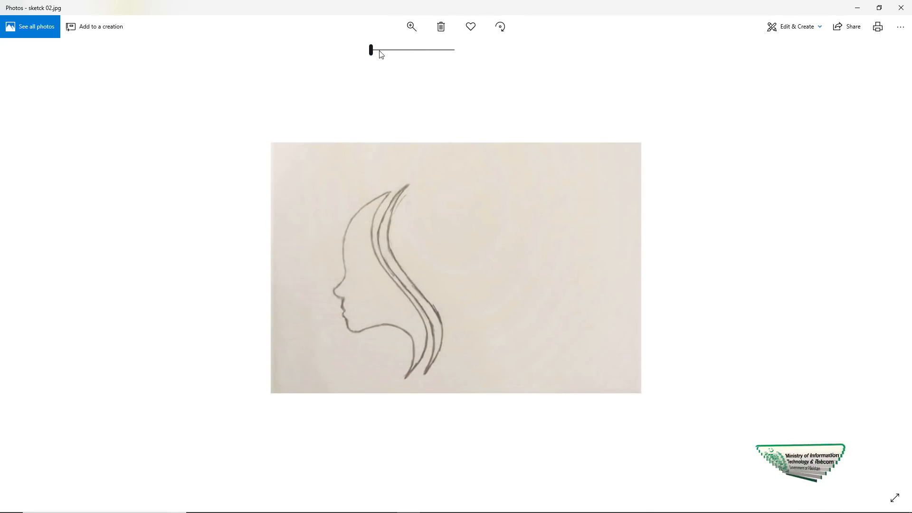
mouse_move(371, 52)
left_mouse_down()
mouse_move(383, 58)
mouse_move(384, 89)
left_mouse_up()
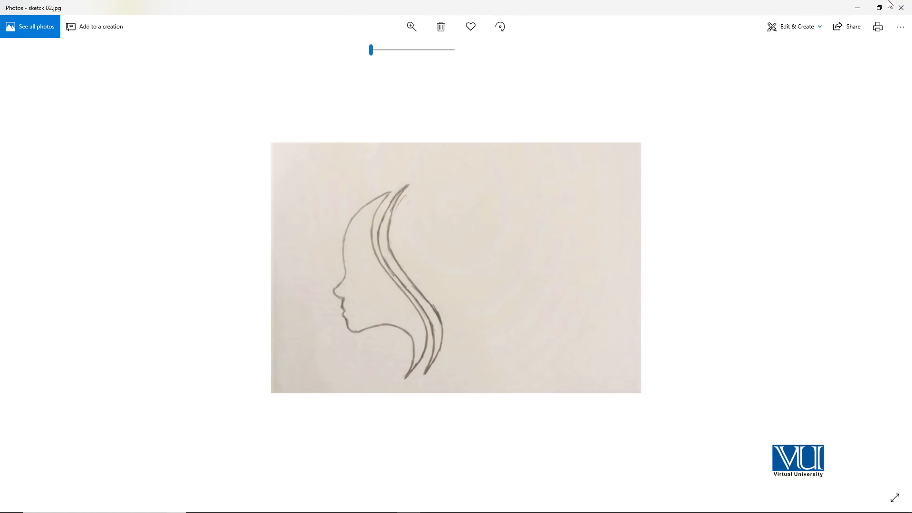
left_click(892, 6)
Switch to Illustrator with both sketch images open and bring Sketch 01.jpg to the front
mouse_move(212, 110)
left_mouse_down()
mouse_move(257, 60)
mouse_move(350, 325)
mouse_move(435, 511)
mouse_move(347, 486)
mouse_move(316, 510)
mouse_move(360, 382)
left_mouse_up()
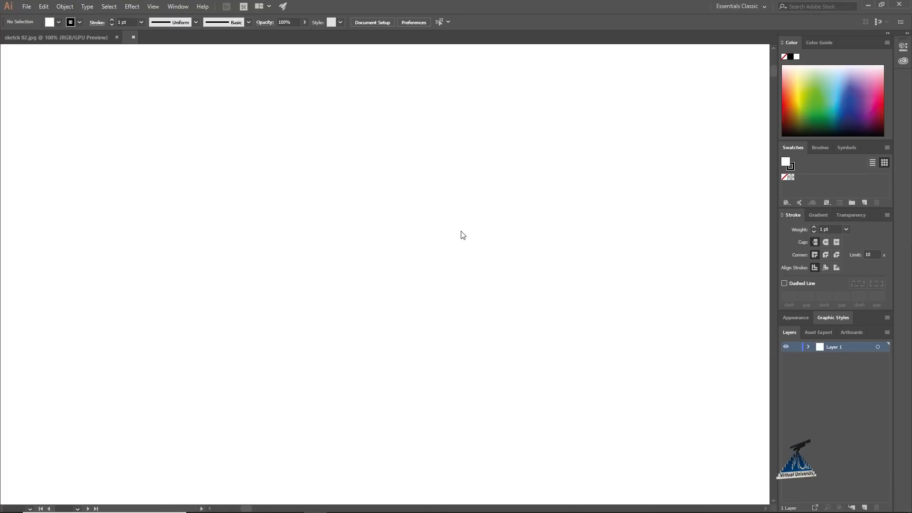
left_click(96, 37)
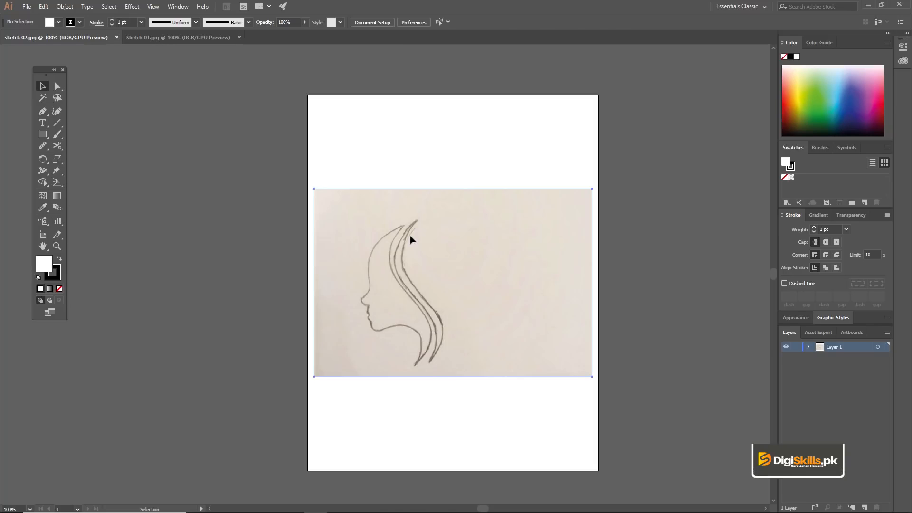
left_click(411, 240)
left_click(402, 133)
left_click_drag(206, 35, 90, 38)
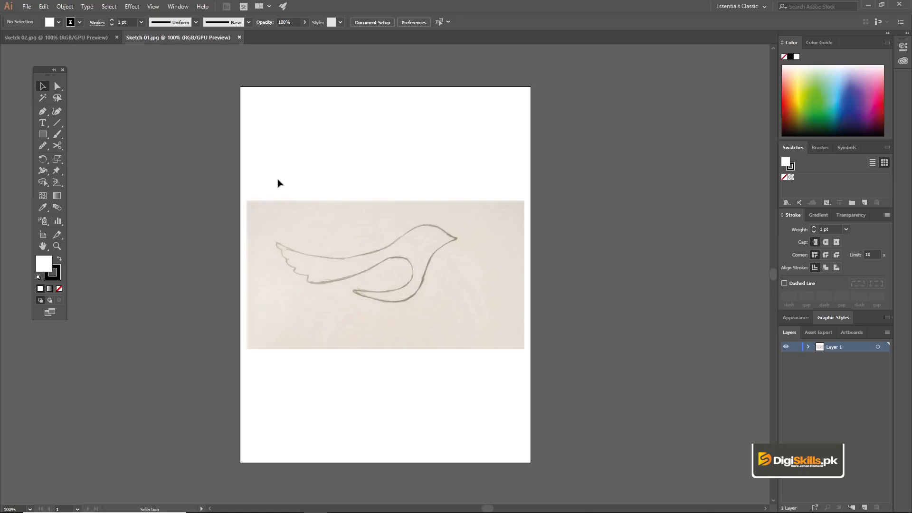
Lock the bird sketch image in place on the artboard and test that it cannot be moved
left_click(412, 300)
key("ctrl+plus")
key("ctrl+plus")
left_click_drag(410, 269, 400, 236)
key("z")
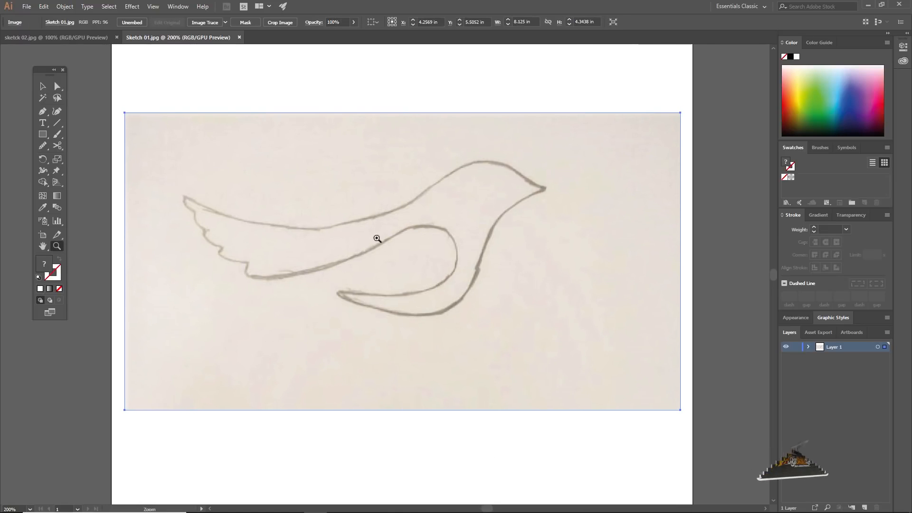
left_click(378, 241)
left_click(381, 260, "alt")
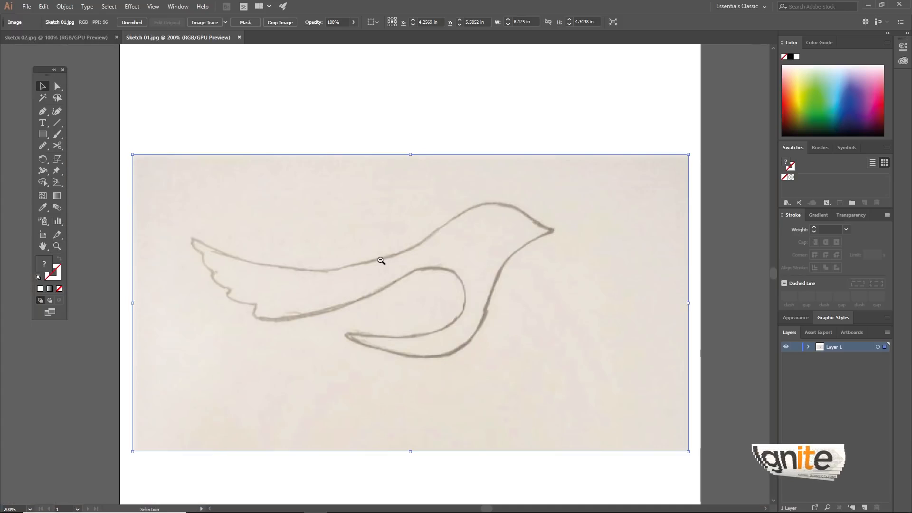
key("v")
left_click(142, 11)
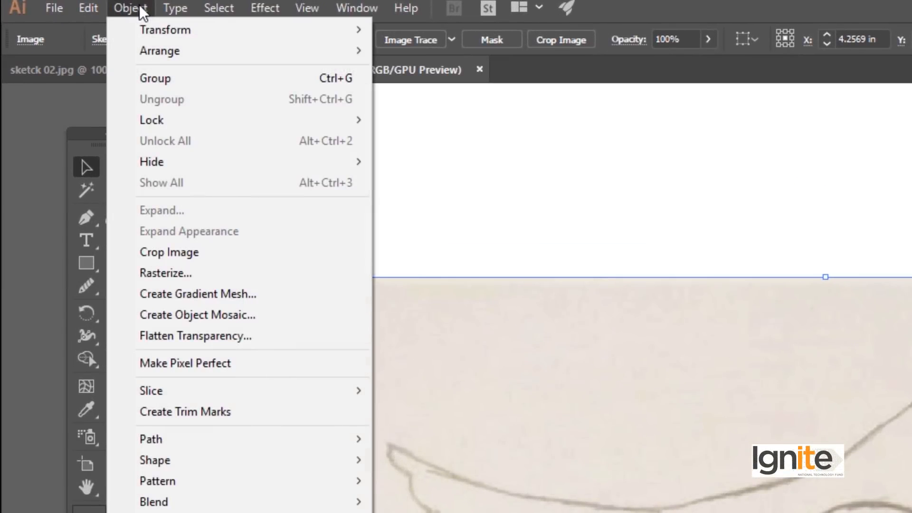
mouse_move(277, 118)
left_click(422, 119)
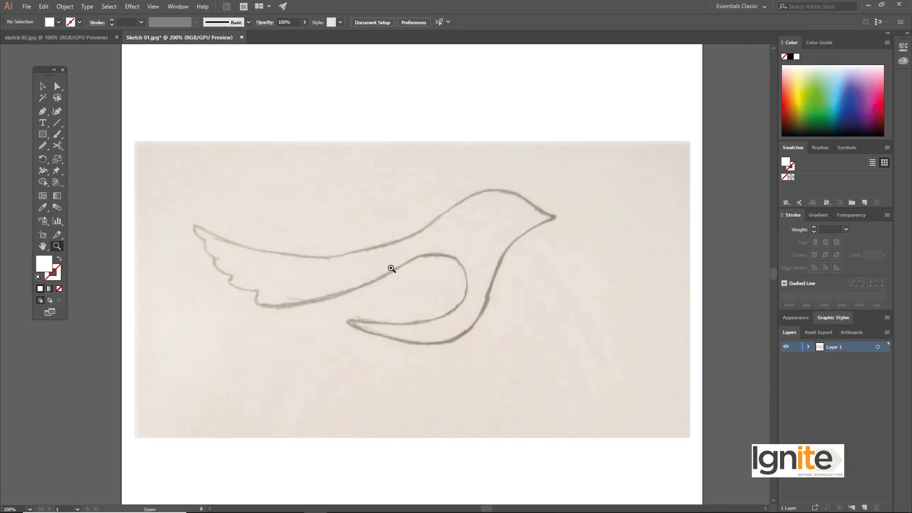
left_click(386, 265, "alt")
key("v")
left_click_drag(370, 165, 434, 316)
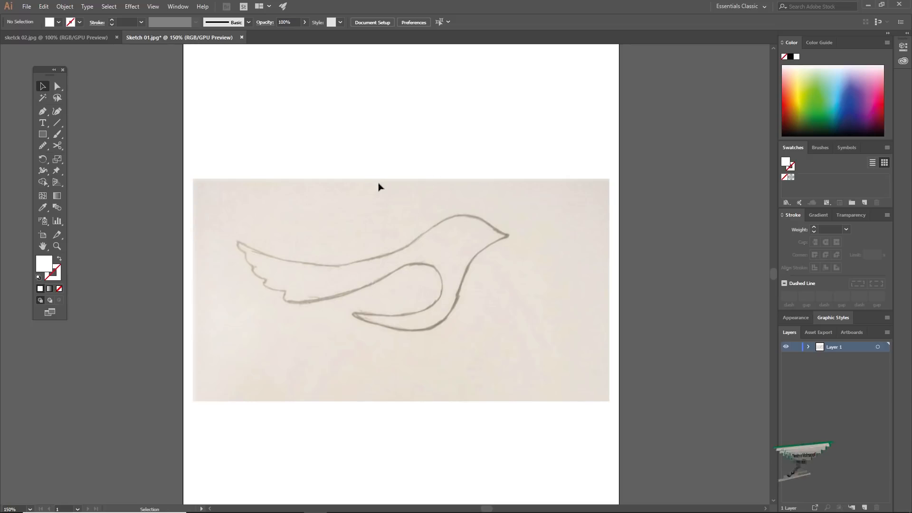
Start a Pen path at the bird's beak tip with no fill and a red F90B0B stroke
key("z")
left_click(391, 285)
left_click(384, 285)
key("v")
left_click_drag(396, 246, 435, 259)
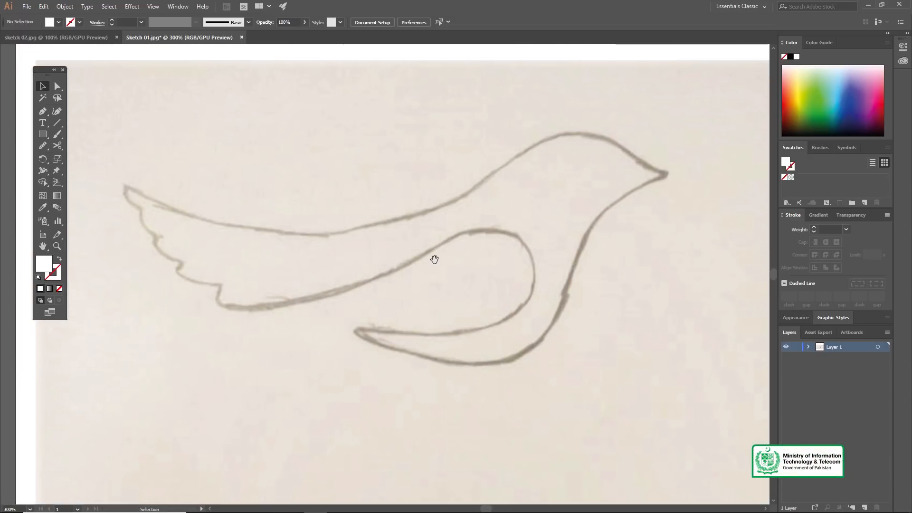
key("p")
key("z")
left_click(448, 216)
key("v")
left_click_drag(461, 222, 487, 205)
key("p")
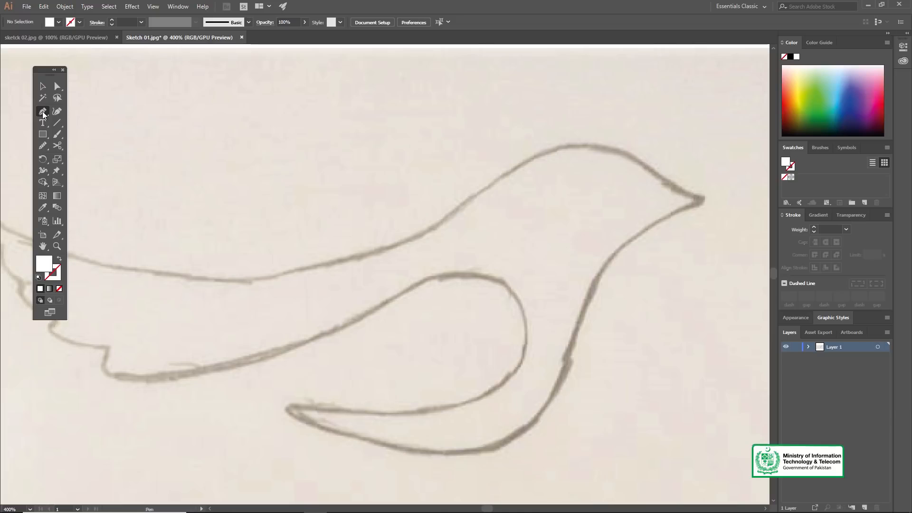
left_click(704, 198)
left_click(59, 258)
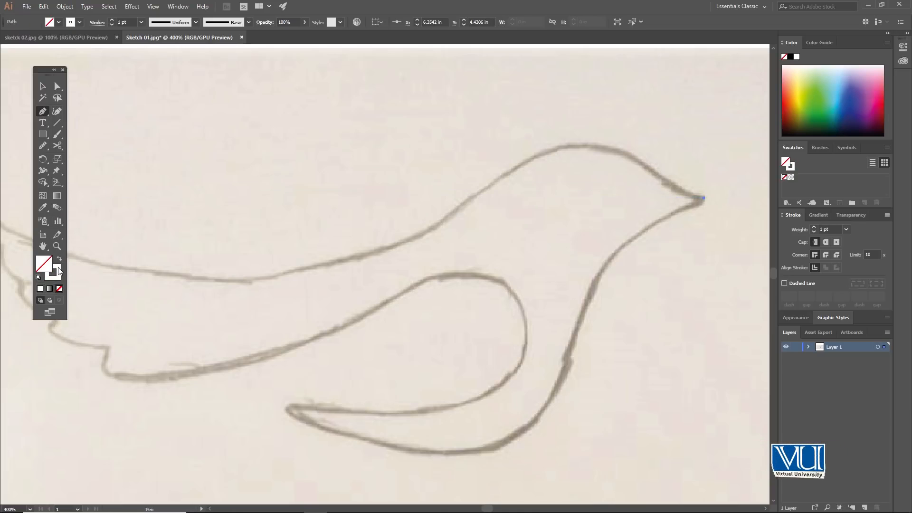
double_click(53, 272)
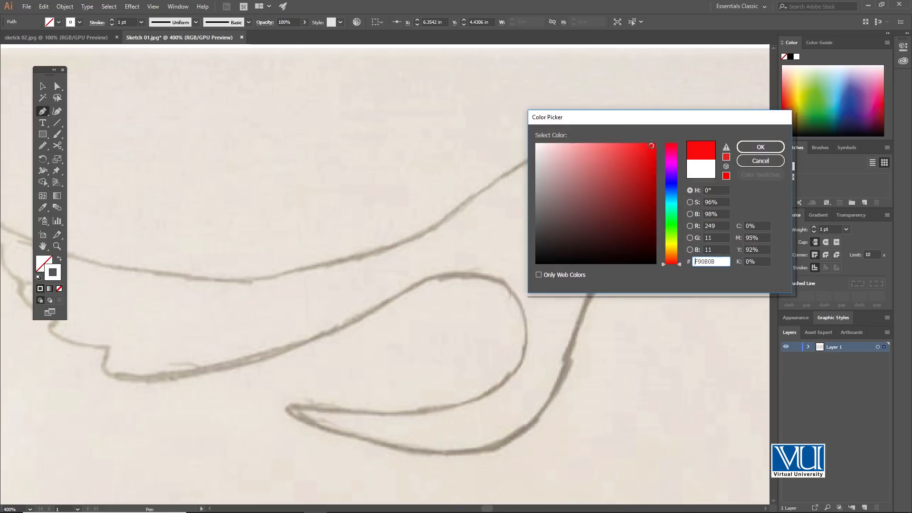
left_click(747, 148)
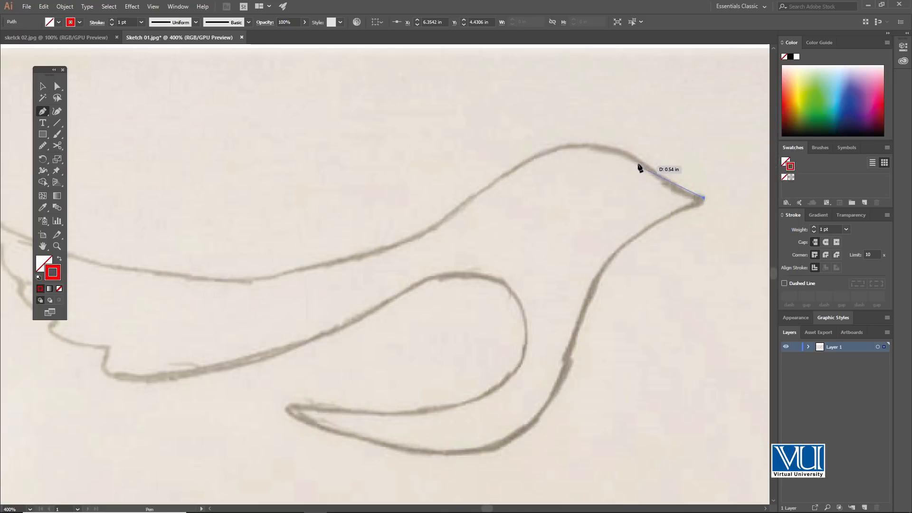
Trace the bird's head and back with curved Pen segments from the beak to the far tail tip, ending in a corner point
left_click_drag(611, 134, 579, 113)
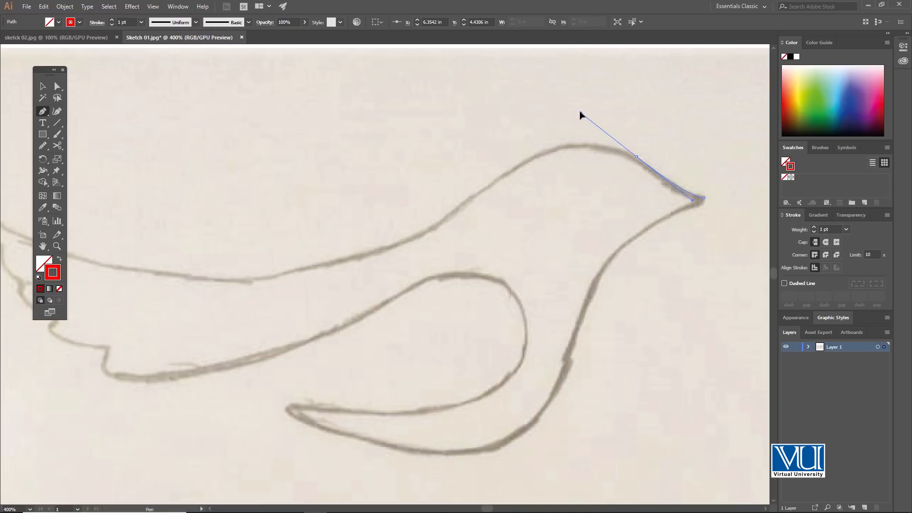
left_click_drag(605, 148, 612, 147)
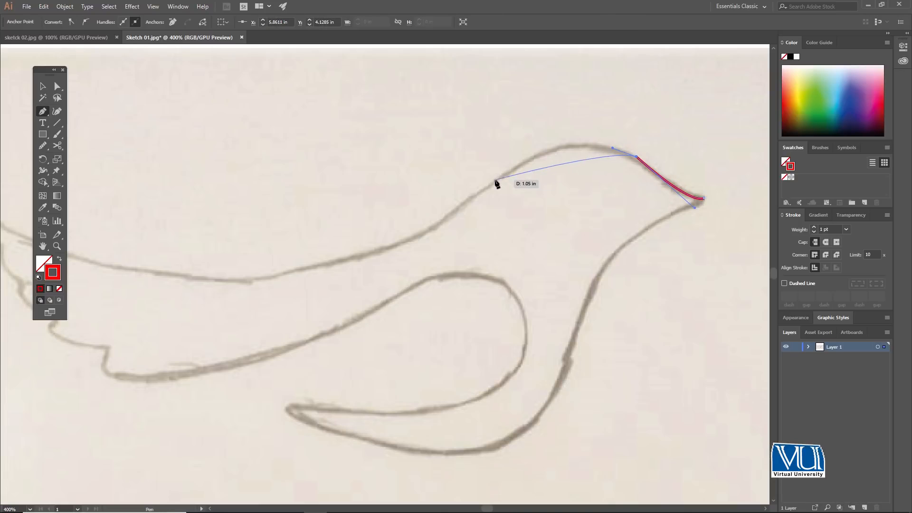
left_click_drag(506, 174, 710, 205)
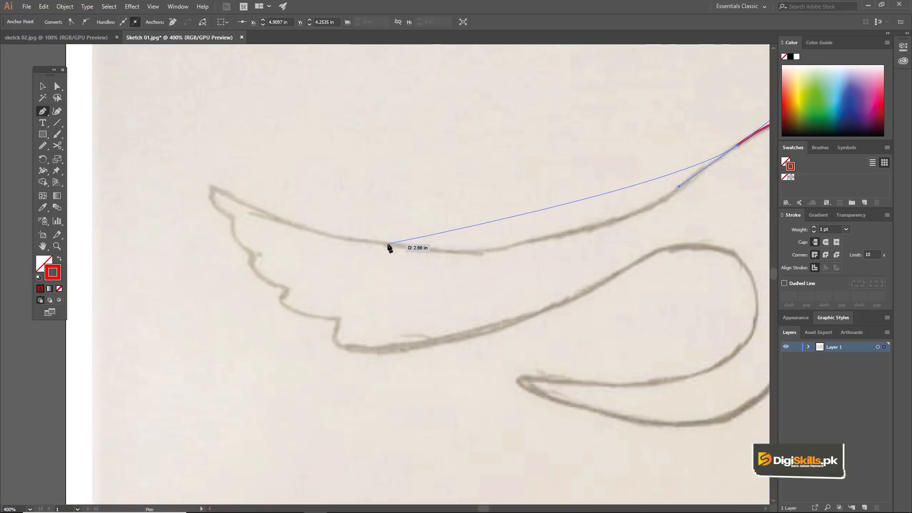
left_click_drag(406, 247, 381, 243)
left_click_drag(317, 234, 385, 243)
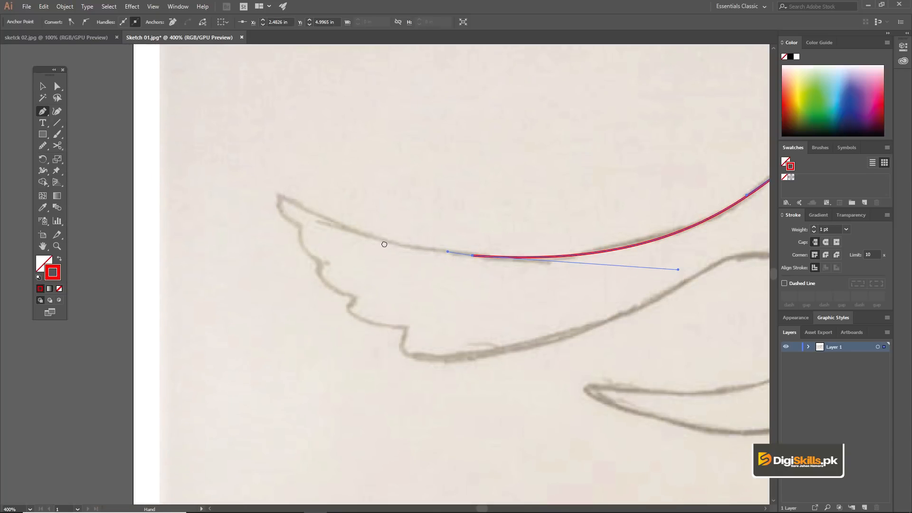
left_click_drag(279, 197, 230, 161)
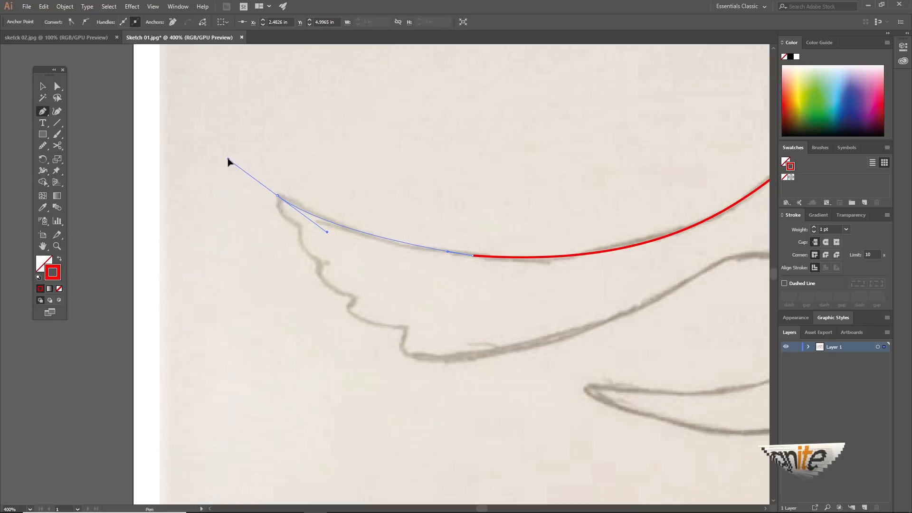
left_click(278, 197)
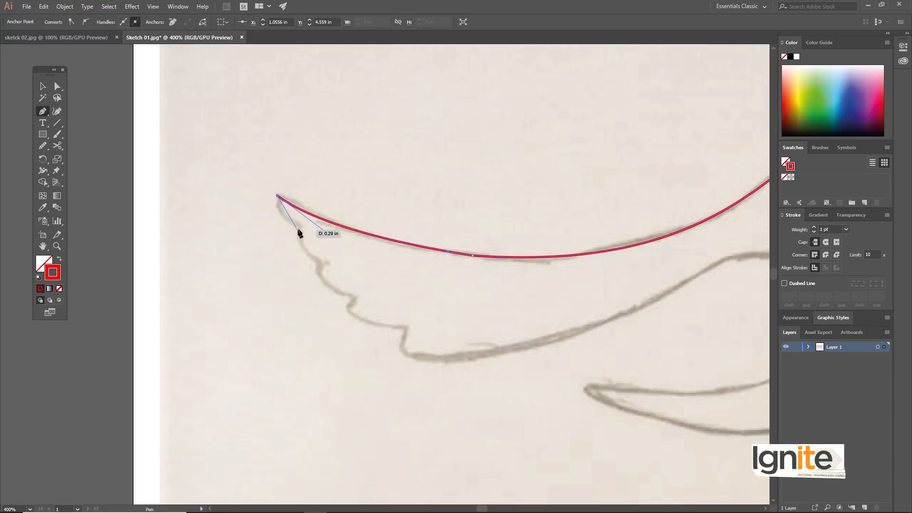
Continue the Pen path along the scalloped feather edge at the end of the tail
left_click_drag(301, 229, 307, 251)
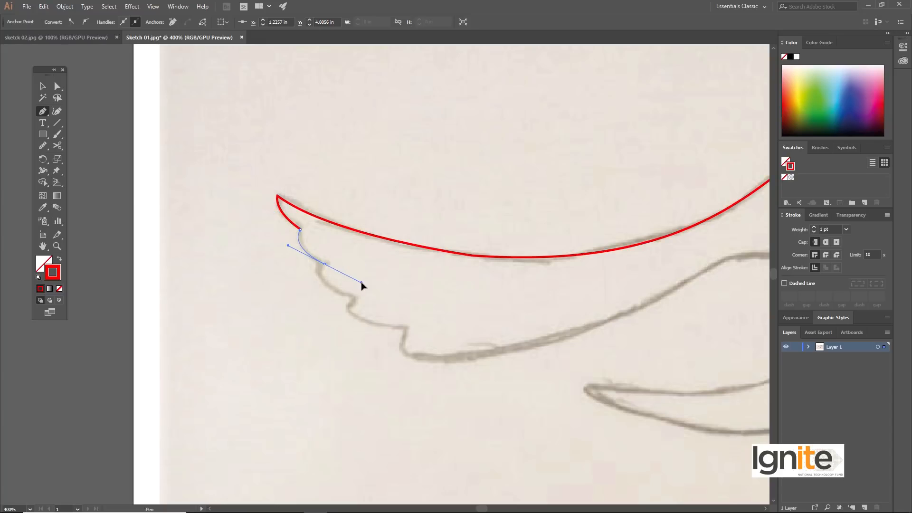
left_click(324, 265)
left_click_drag(334, 269, 283, 201)
left_click_drag(304, 227, 356, 257)
left_click_drag(397, 290, 351, 278)
Trace the tail's lower edge and the inner rounded curve with the Pen tool, up to the pointed tip below
left_click_drag(340, 279, 293, 304)
left_click_drag(474, 225, 474, 226)
mouse_move(539, 180)
left_mouse_down()
mouse_move(551, 169)
mouse_move(555, 179)
left_mouse_up()
left_click_drag(589, 231, 598, 258)
left_click_drag(592, 265, 623, 210)
left_click(553, 284)
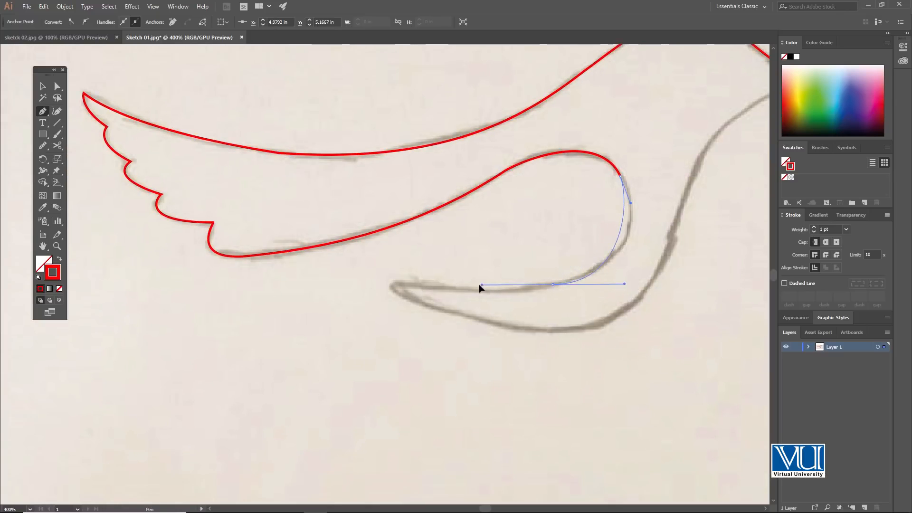
left_click_drag(518, 293, 517, 288)
left_click(405, 282)
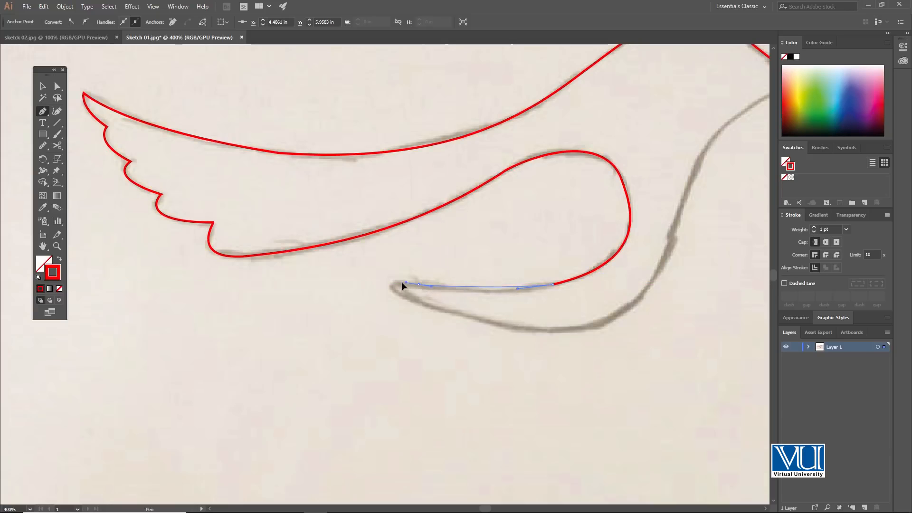
Trace around the lower pointed tip, along the belly and up the throat, closing the Pen path at the beak
left_click_drag(408, 301, 451, 316)
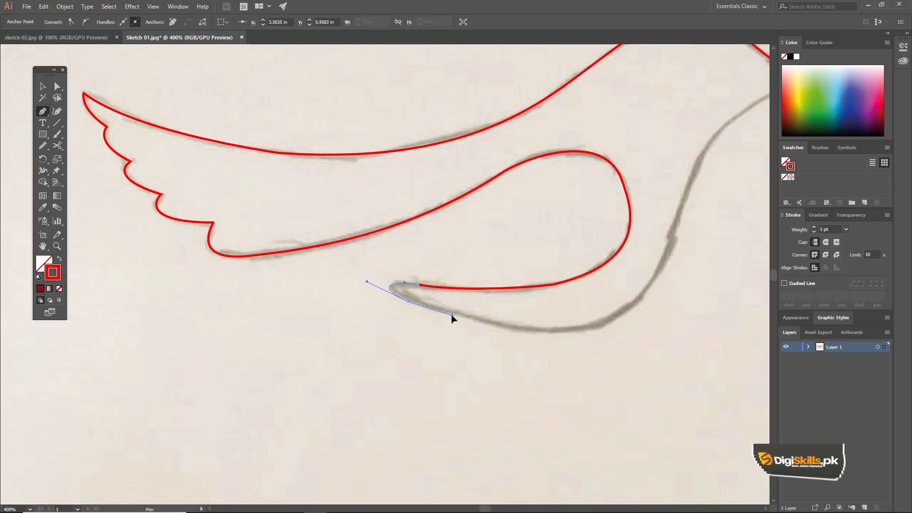
mouse_move(563, 332)
left_mouse_down()
mouse_move(486, 333)
mouse_move(554, 310)
mouse_move(546, 311)
left_mouse_up()
left_click_drag(600, 247, 554, 310)
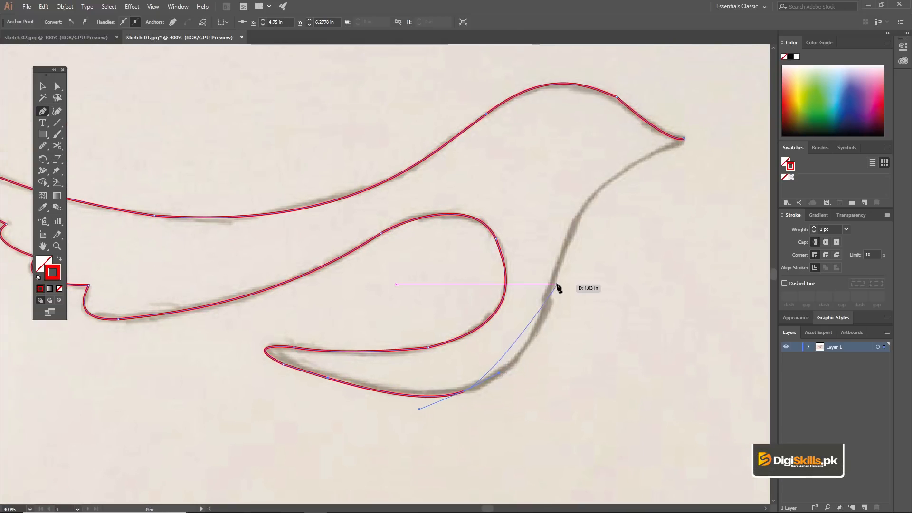
mouse_move(556, 276)
left_mouse_down()
mouse_move(562, 212)
mouse_move(572, 223)
left_mouse_up()
left_click_drag(546, 242, 458, 340)
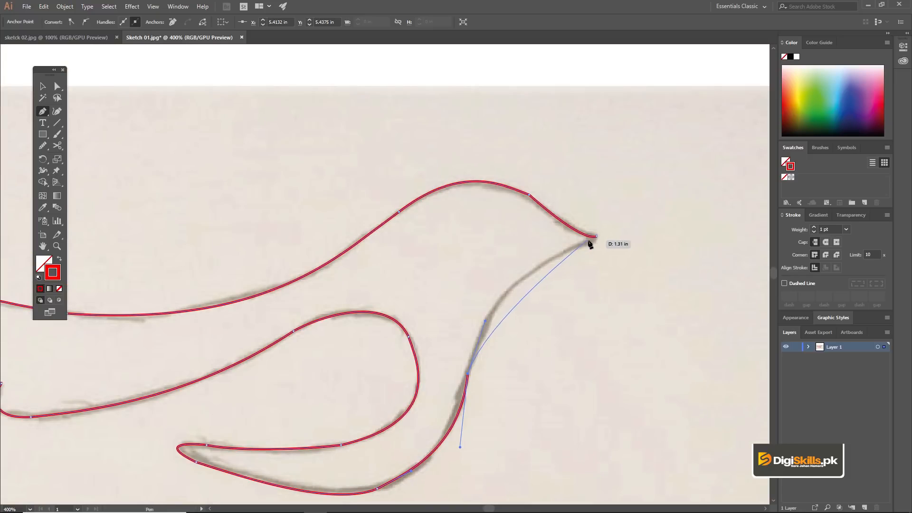
mouse_move(579, 244)
left_mouse_down()
mouse_move(651, 213)
mouse_move(588, 249)
mouse_move(597, 239)
left_mouse_up()
left_click(596, 237)
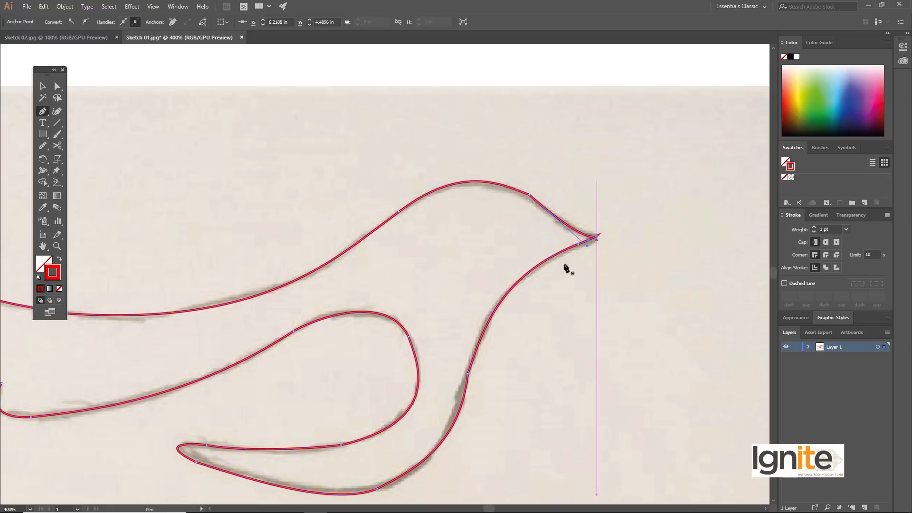
Inspect the traced outline at the beak and over the whole bird, leaving the path deselected
key("z")
left_click(384, 308, "alt")
left_click(466, 247)
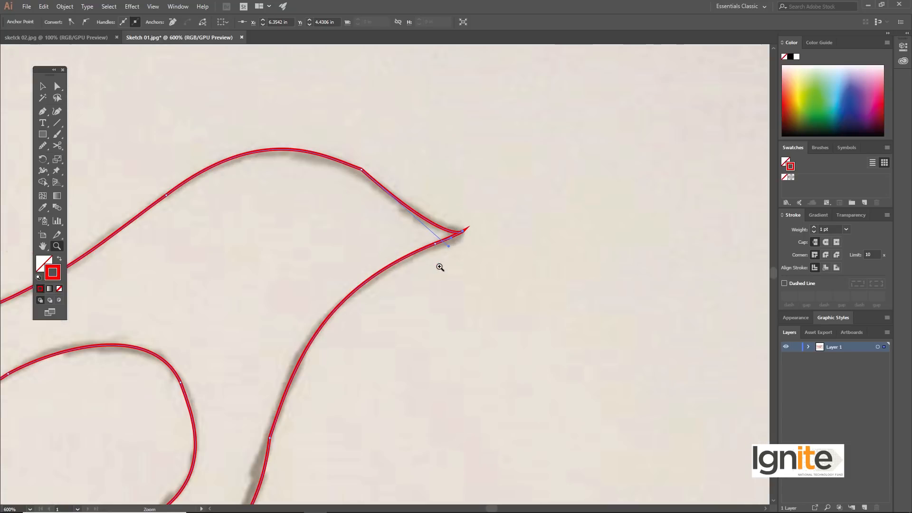
left_click(280, 286, "alt")
left_click(290, 282, "alt")
key("v")
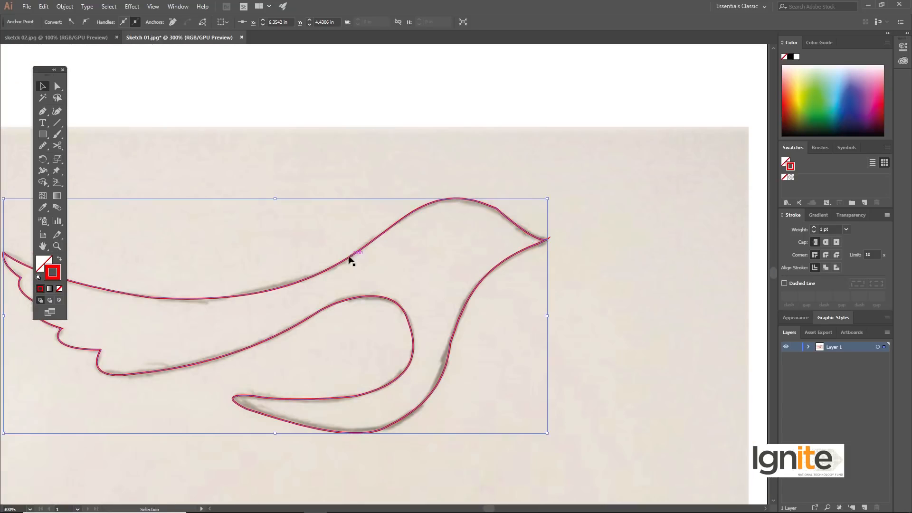
key("space")
left_click_drag(340, 259, 413, 250)
left_click(448, 203)
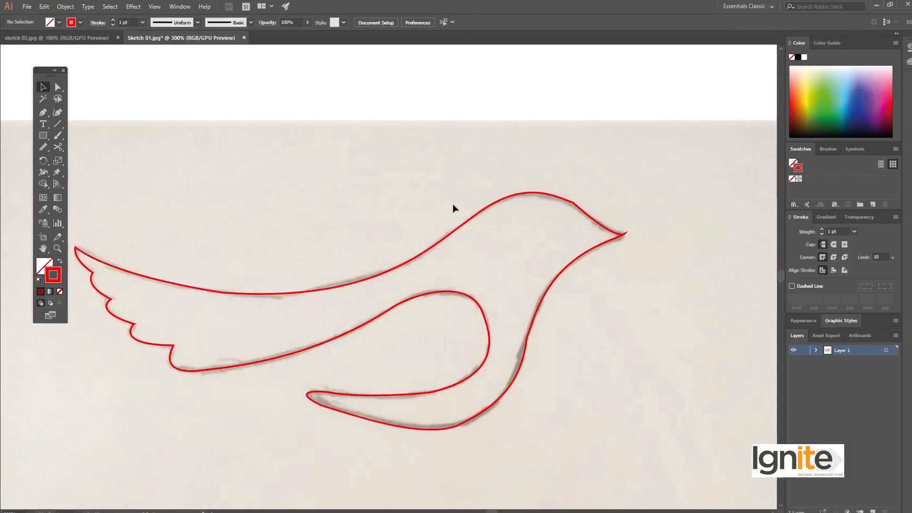
Smooth the traced bird outline along its curves, scalloped tail, beak and lower tip with the Smooth tool
left_click(458, 223)
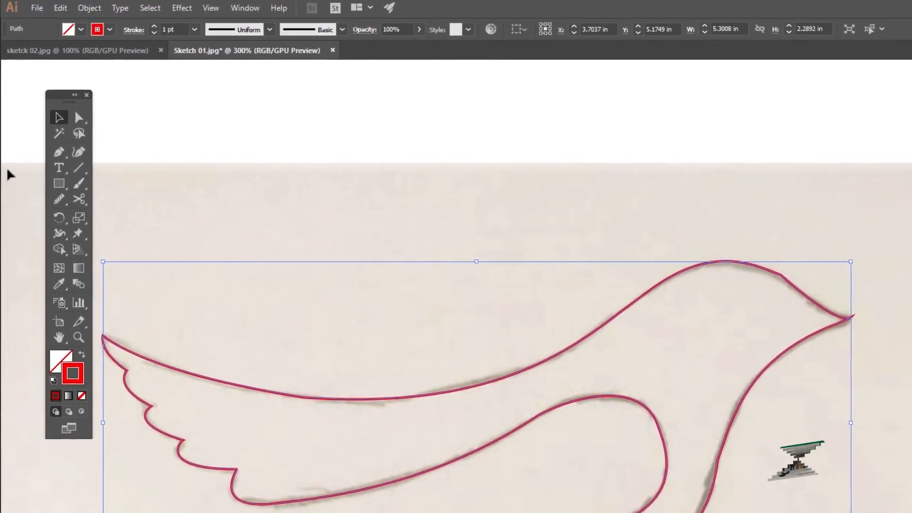
left_click(59, 201)
left_click(65, 219)
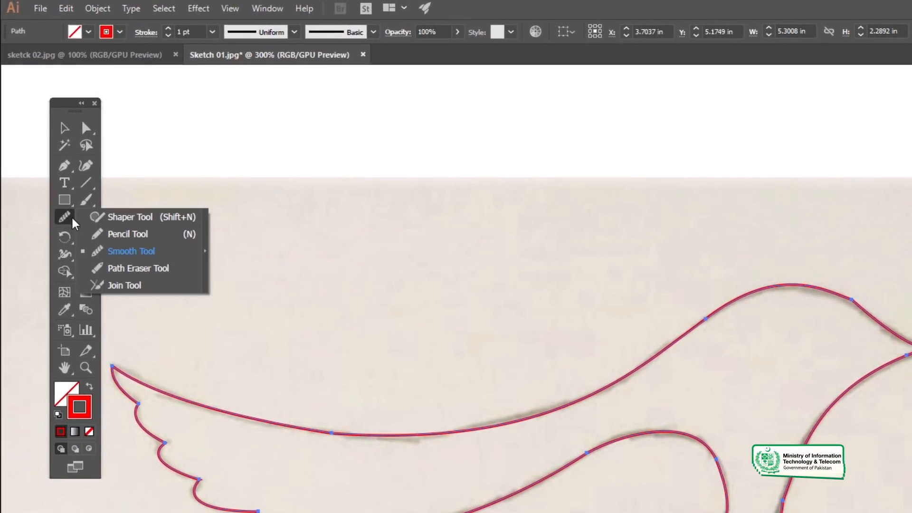
left_click(125, 252)
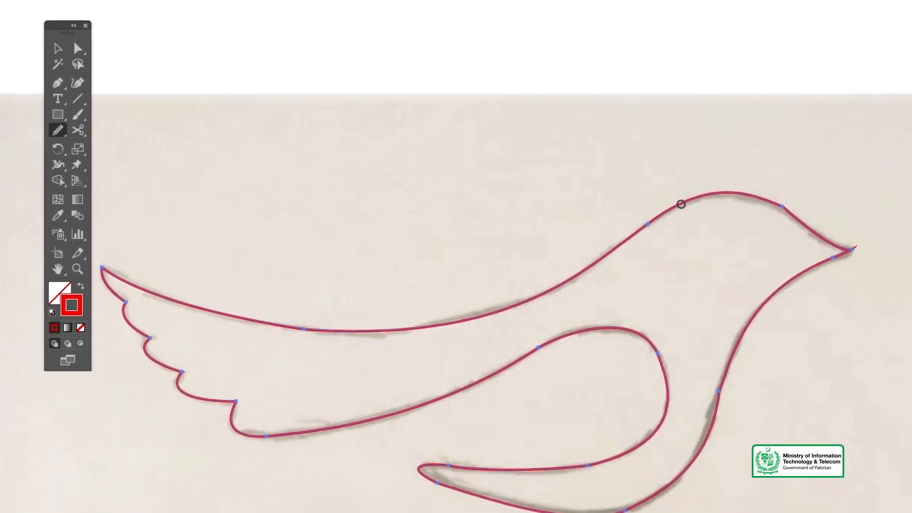
left_click(625, 118)
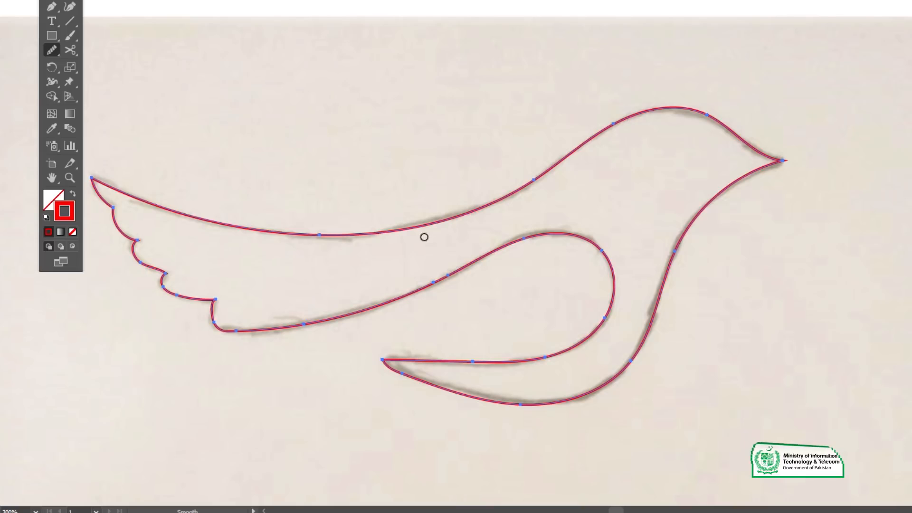
Deselect the smoothed path and examine how the whole bird outline follows the sketch
key("z")
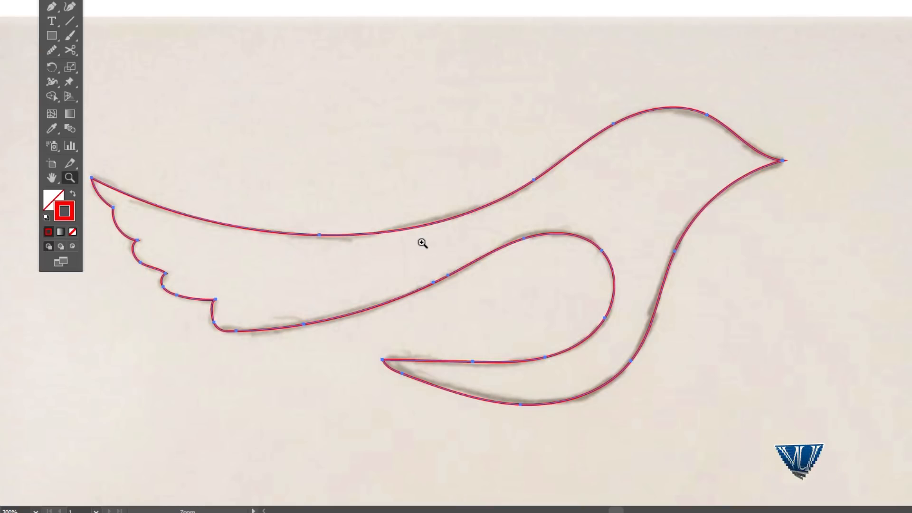
left_click(423, 252, "alt")
left_click(462, 229)
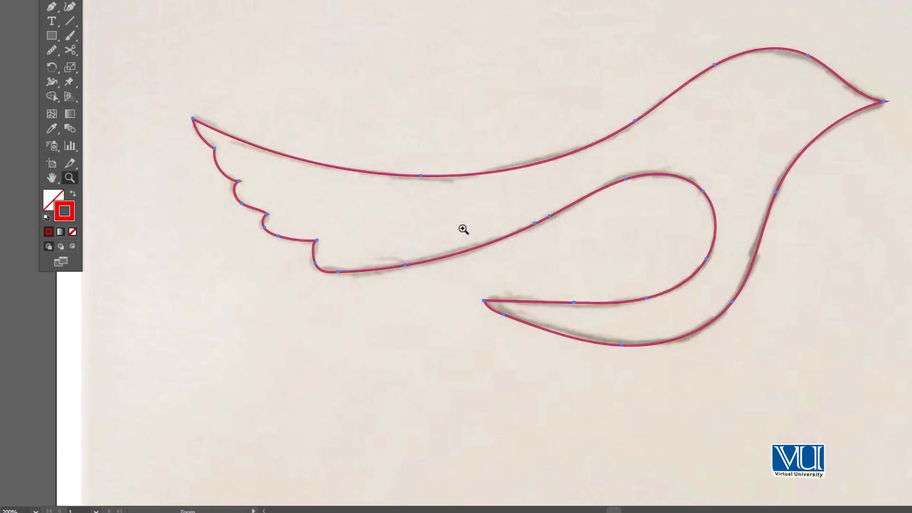
key("v")
left_click(477, 209, "ctrl+alt")
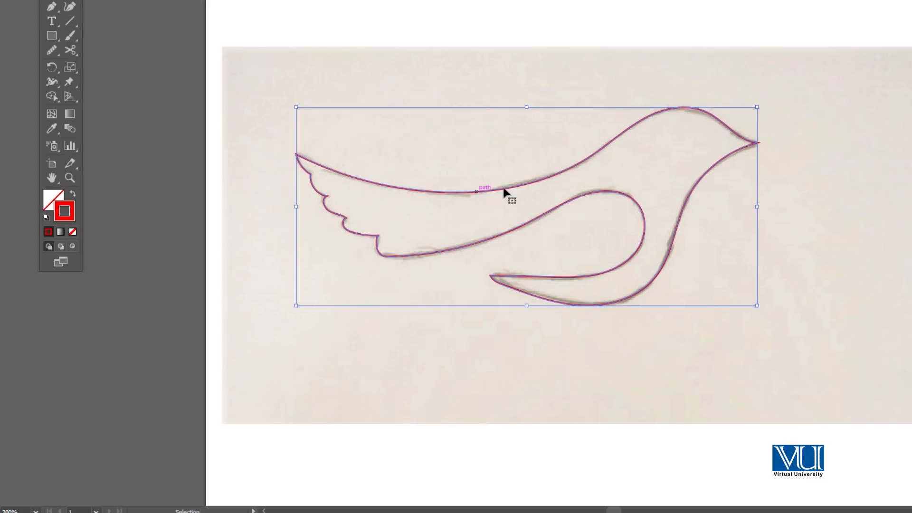
left_click(536, 61)
key("z")
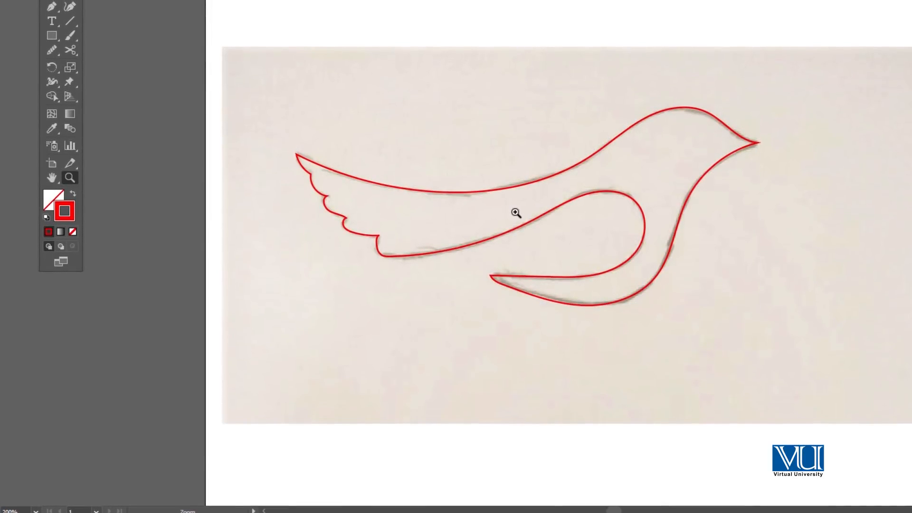
left_click(516, 214, "alt")
left_click(507, 211)
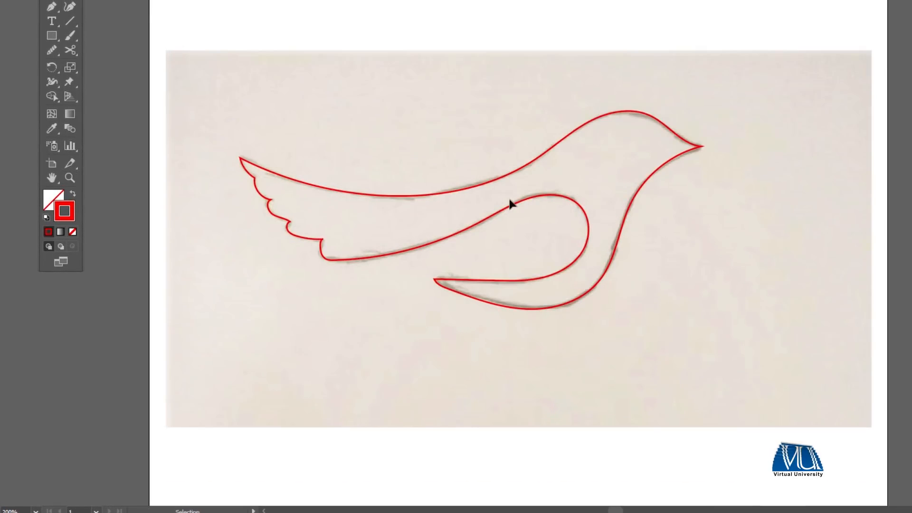
left_click_drag(476, 146, 520, 155)
key("v")
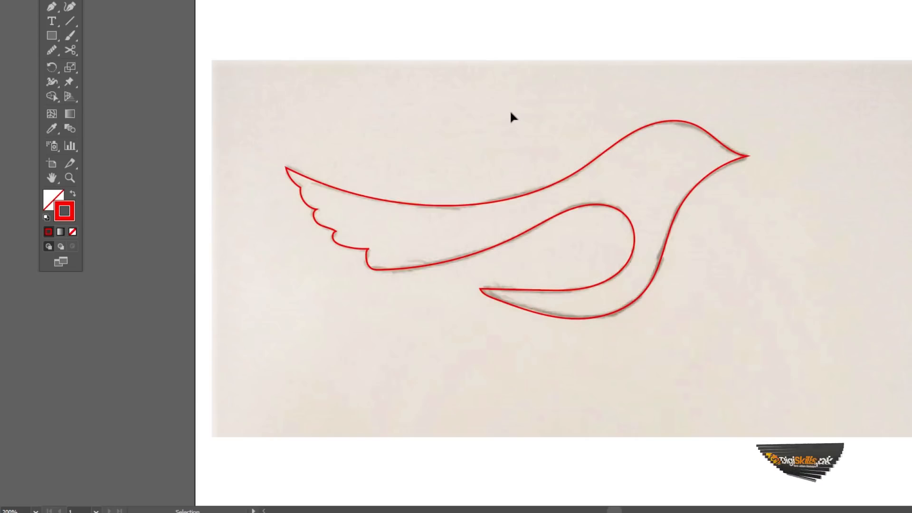
Unlock all objects and delete the sketch image behind the bird outline
left_click(80, 5)
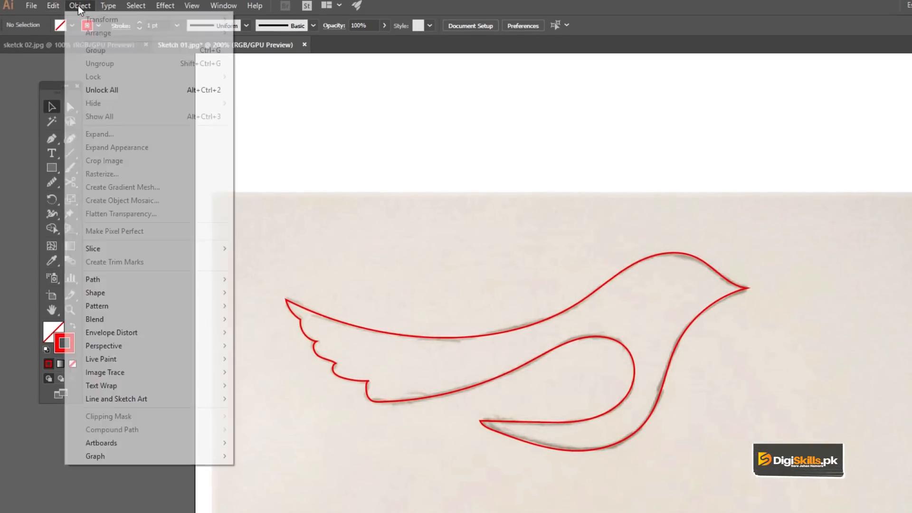
left_click(108, 88)
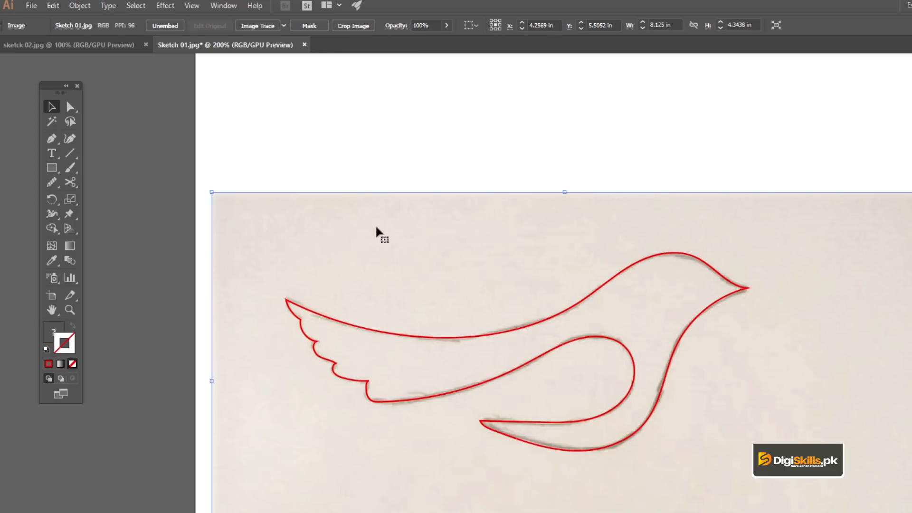
scroll(511, 246, "right", 2)
key("Delete")
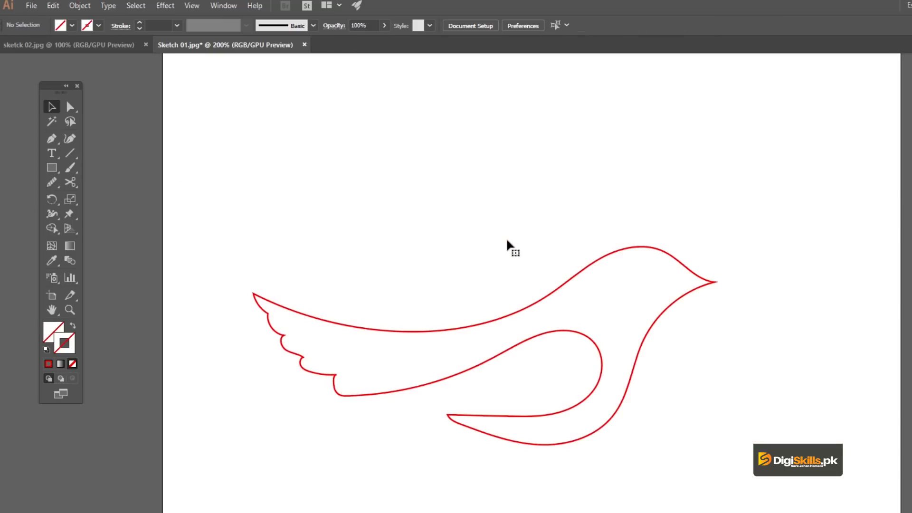
Select the bird path and swap its fill and stroke, making it solid red without a stroke
key("ctrl+space")
left_click(463, 352, "ctrl+alt")
left_click(485, 350, "ctrl")
left_click(484, 341, "ctrl")
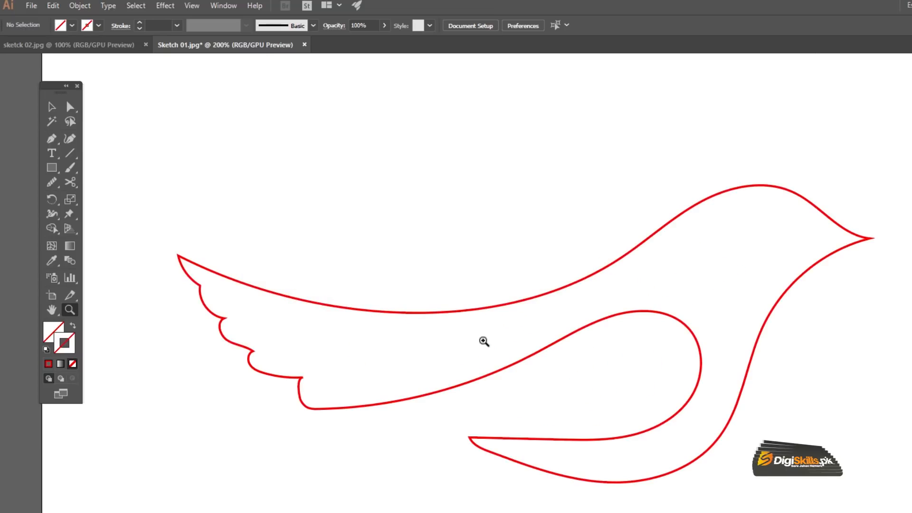
left_click_drag(500, 314, 509, 304)
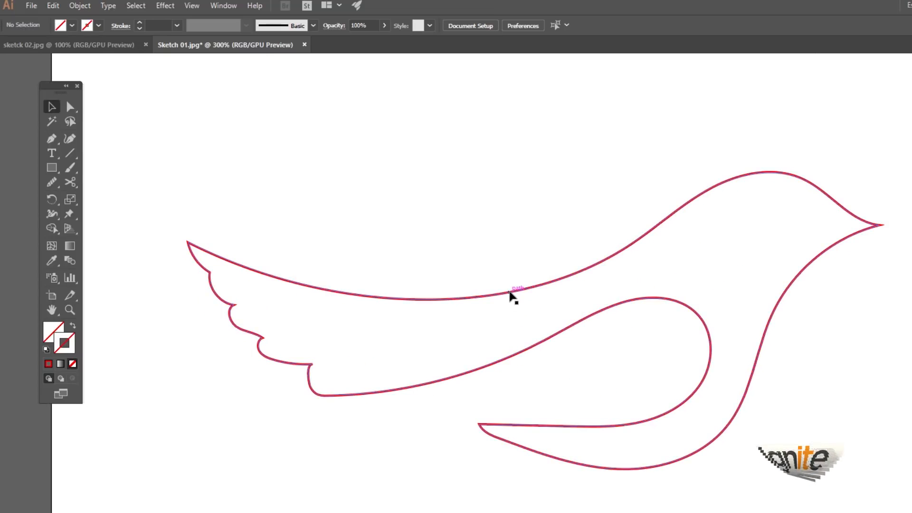
left_click(509, 298)
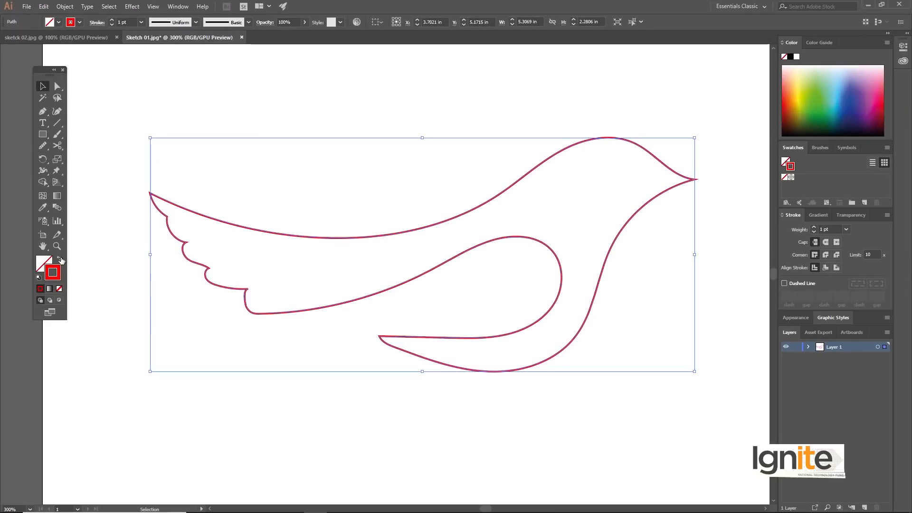
left_click(63, 274)
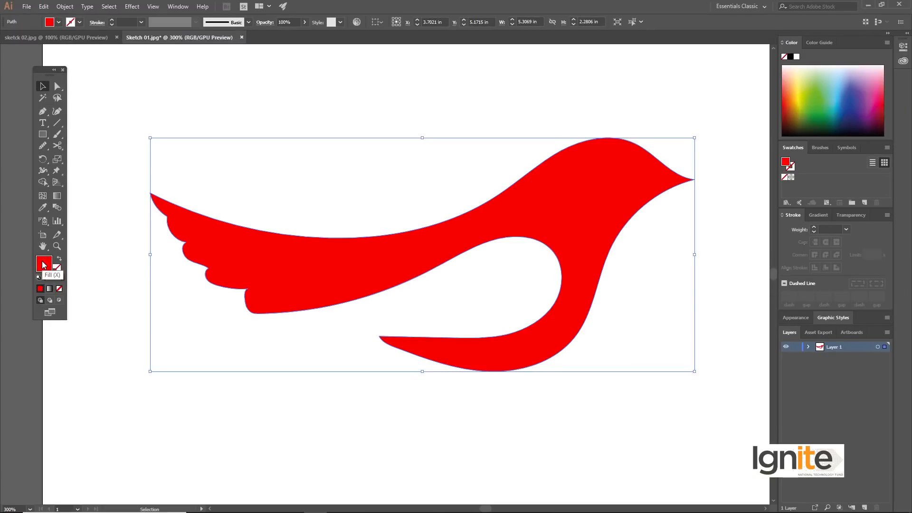
Set the bird's fill colour to blue, hex 008DF7
double_click(43, 265)
left_click_drag(674, 179, 677, 195)
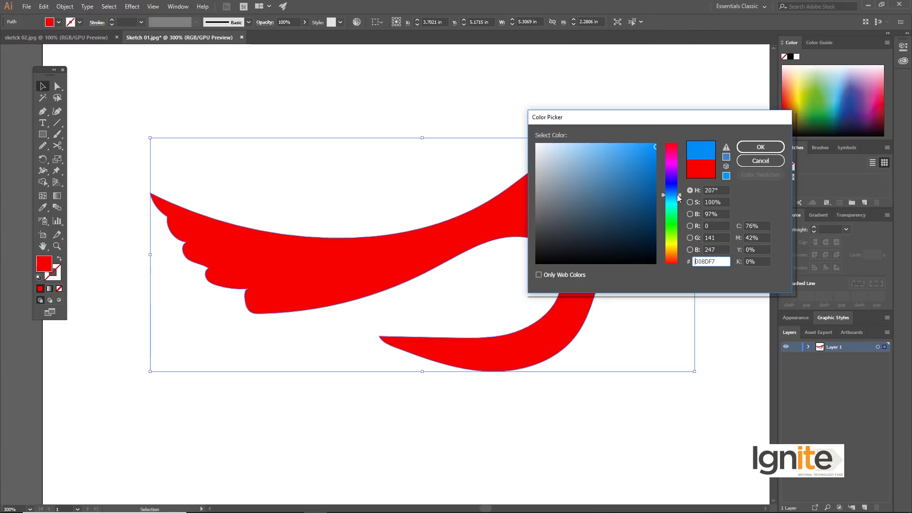
key("Return")
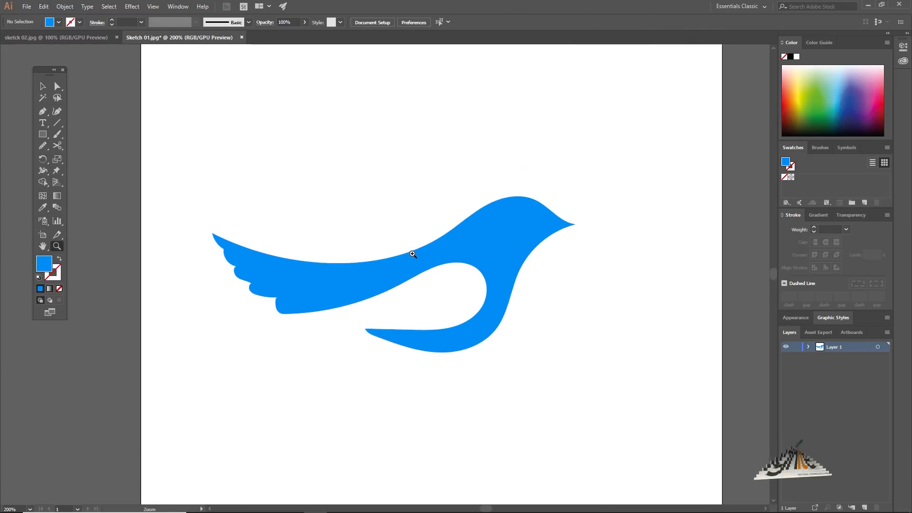
Move the filled bird slightly right and up on the artboard, and leave it deselected
left_click(407, 256)
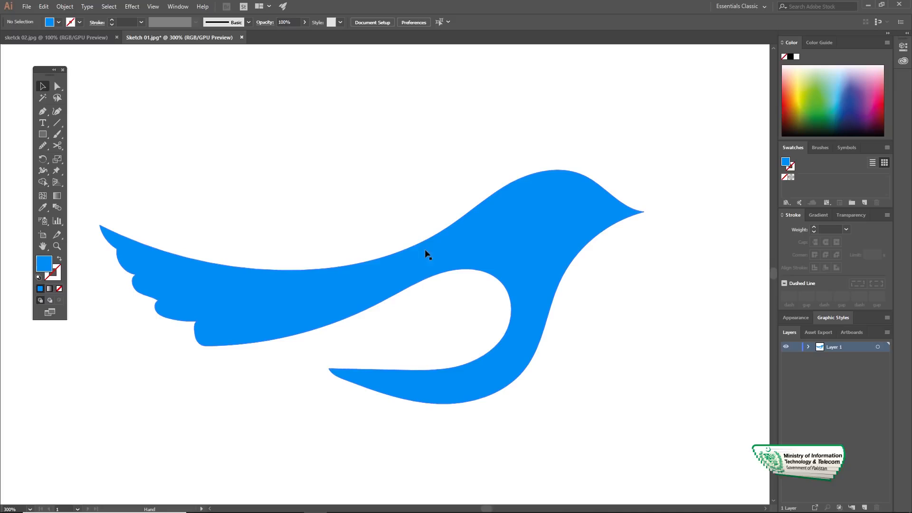
key("v")
left_click_drag(433, 247, 463, 238)
key("ctrl+minus")
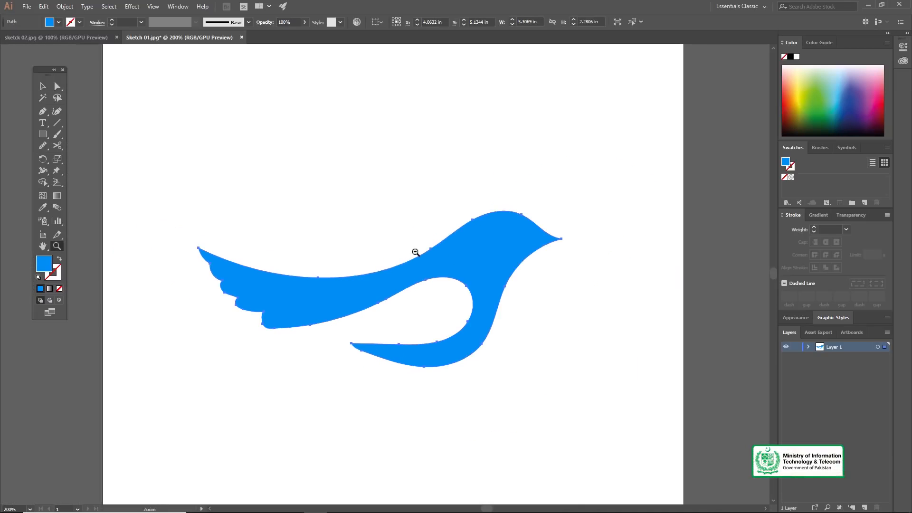
left_click_drag(407, 262, 418, 244)
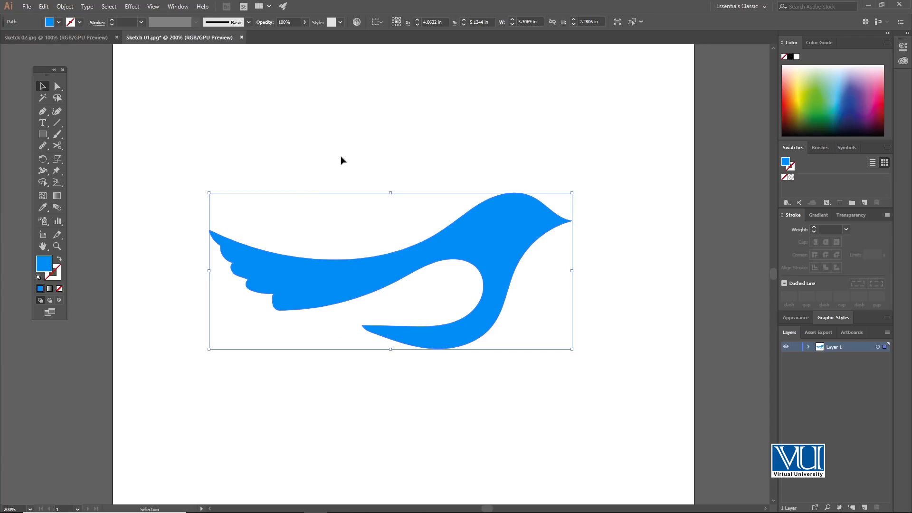
left_click(375, 144)
Add the point text "Travel With Us" above the bird's back
key("t")
left_click(331, 151)
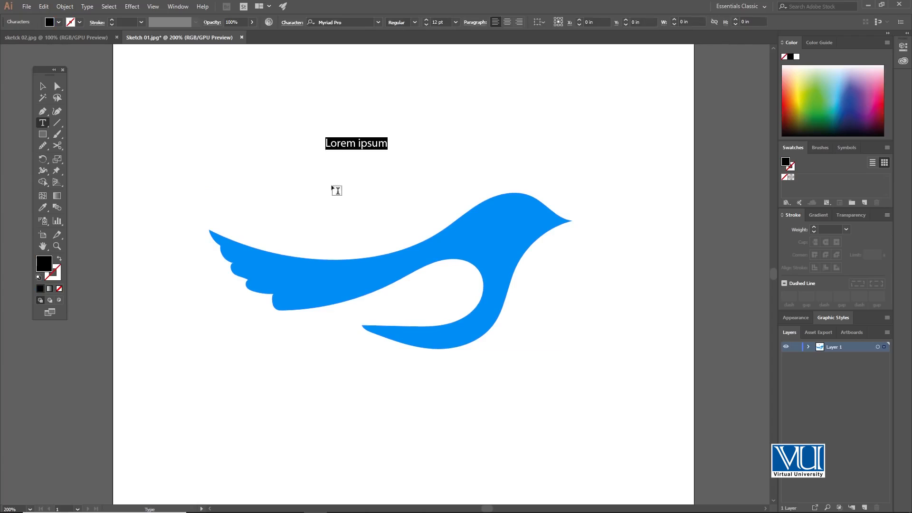
type("Trave")
type("l w")
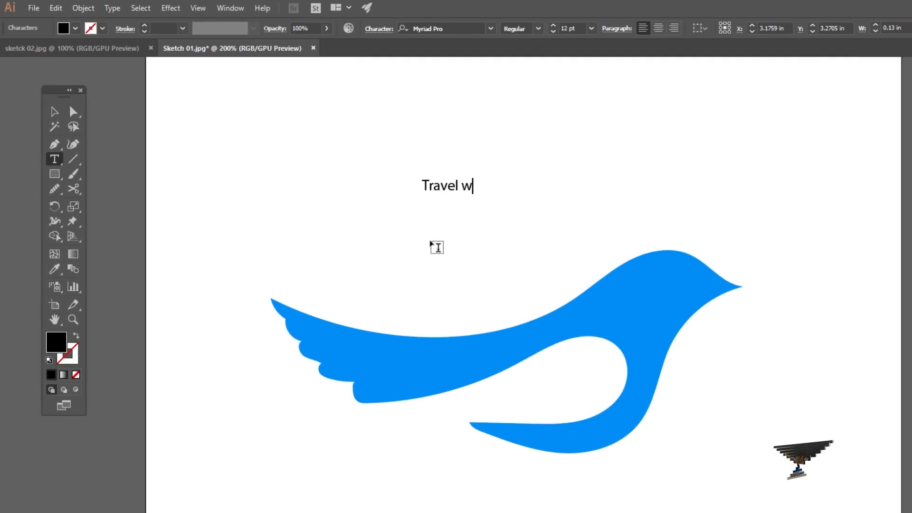
key("BackSpace")
type("With Us")
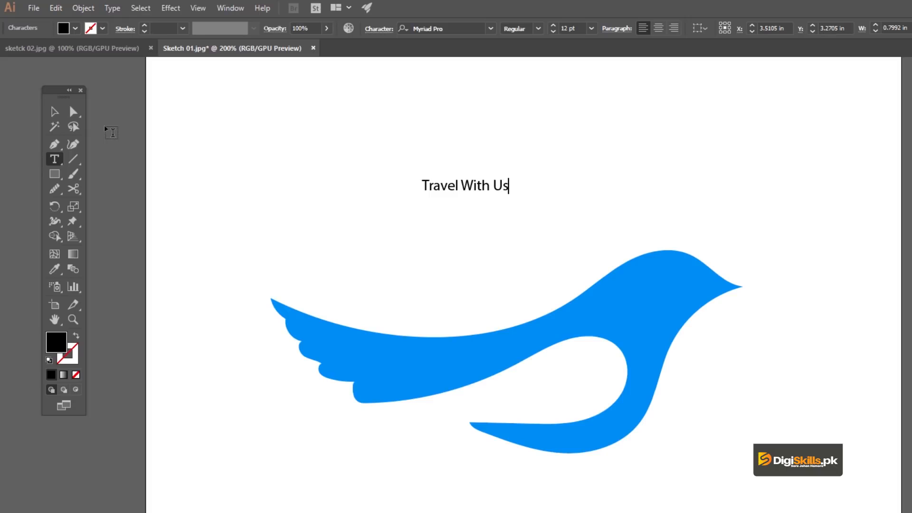
Scale the text up to 32.32 pt and place it just above the curve of the bird's back
left_click(54, 111)
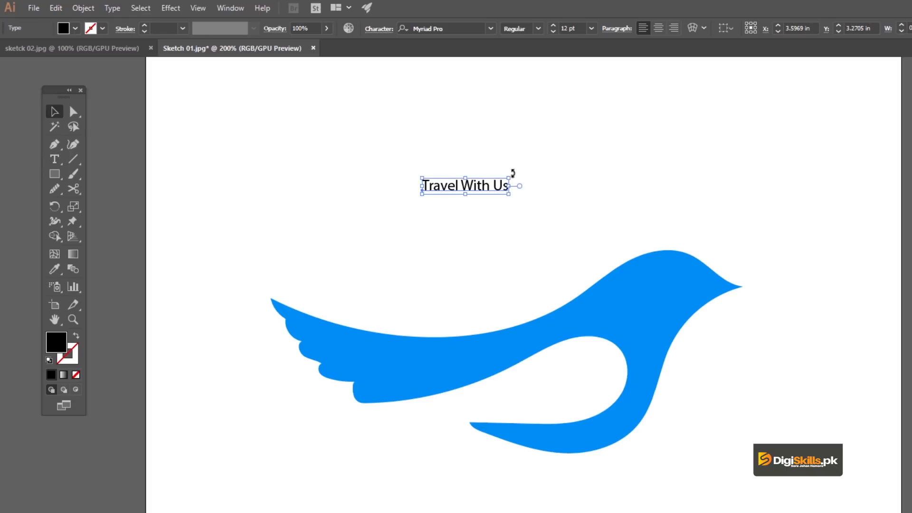
left_click_drag(506, 176, 652, 149)
left_click_drag(579, 170, 480, 288)
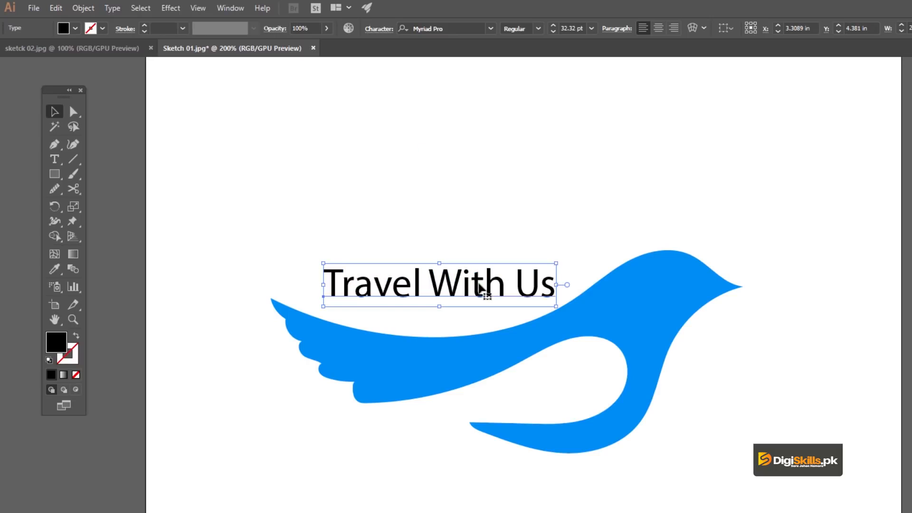
Change the font of the whole "Travel With Us" text to Vegan Style Personal Use
double_click(477, 285)
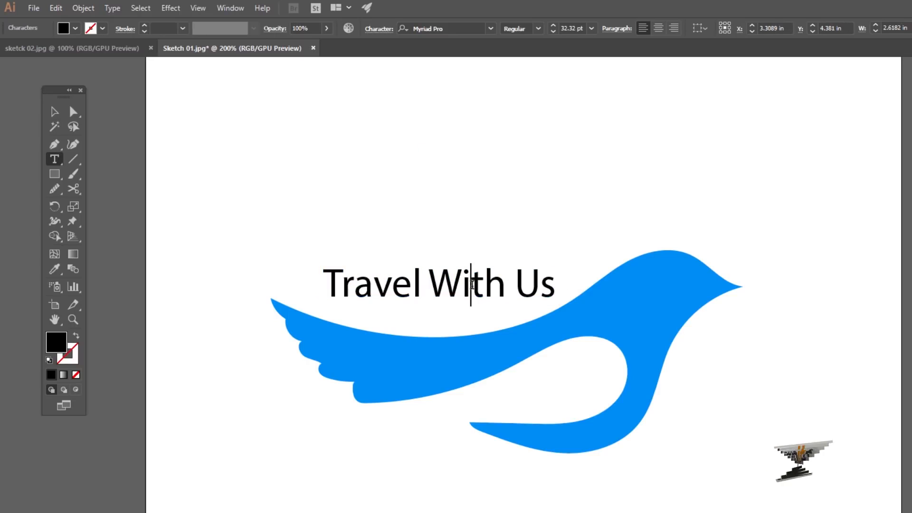
key("ctrl+a")
left_click(451, 29)
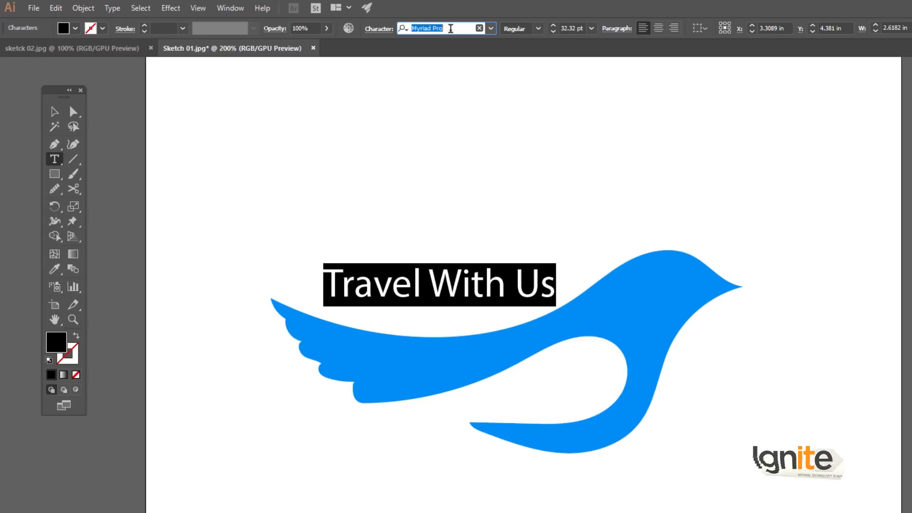
type("vegan")
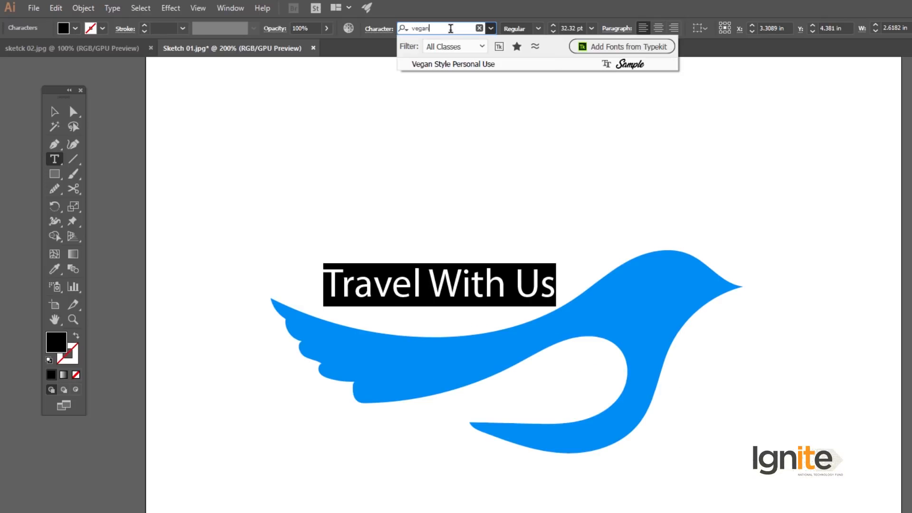
left_click(456, 65)
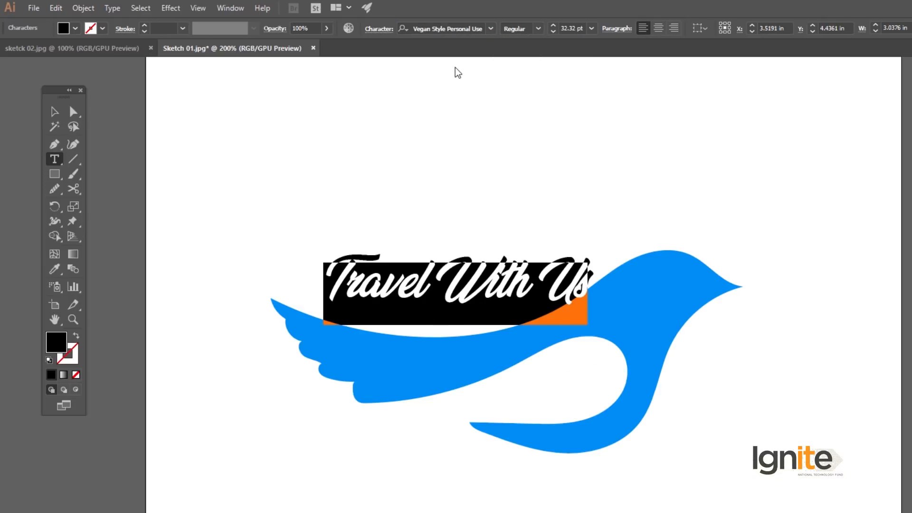
left_click(55, 112)
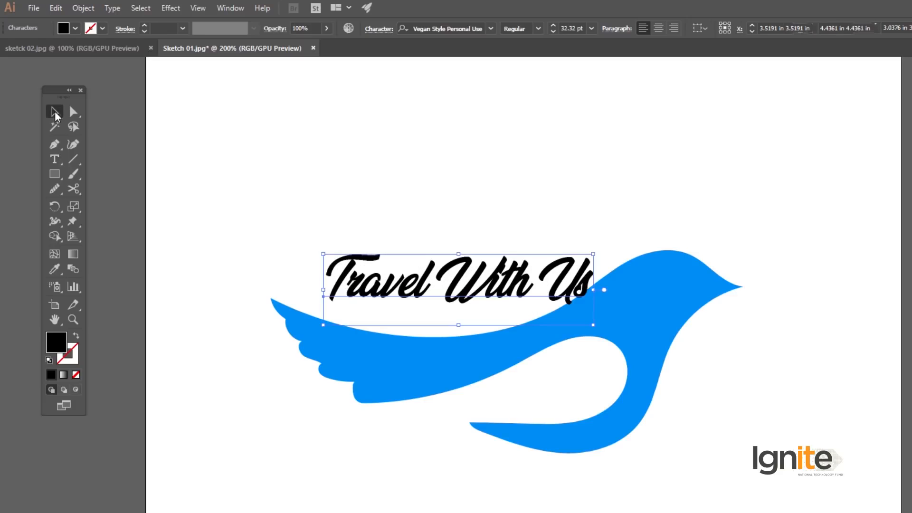
Move the text slightly up and left, clear of the bird's neck, and deselect it
left_click(432, 189)
left_click(448, 281)
left_click_drag(447, 278, 439, 271)
left_click(433, 220)
Move the text slightly further left and down so it sits closer to the curve of the bird's back
key("ctrl+space")
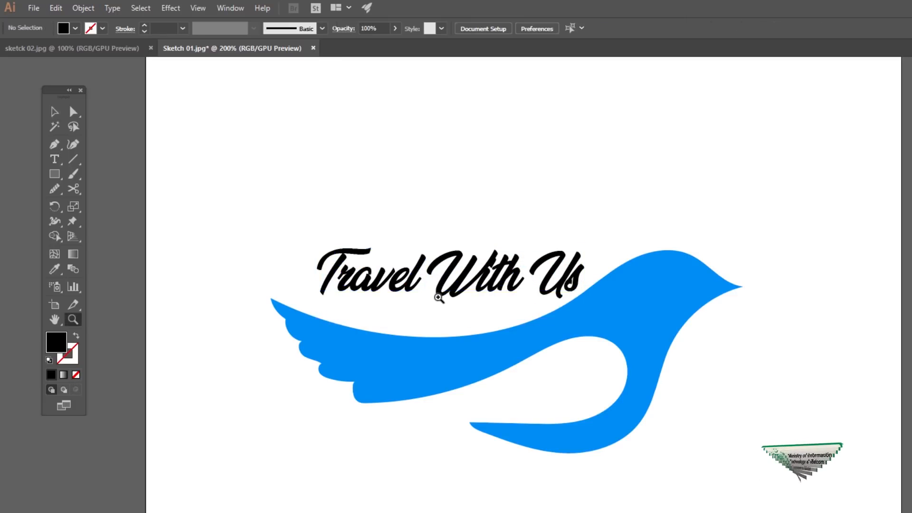
left_click(438, 297, "ctrl")
key("space")
left_click_drag(563, 341, 472, 273)
key("ctrl+space")
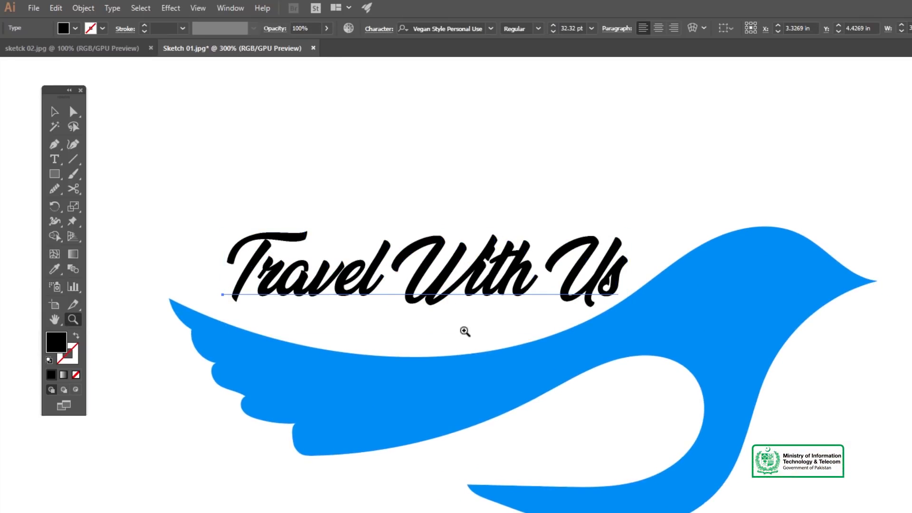
left_click(464, 331, "ctrl+alt")
left_click(522, 367, "ctrl")
key("space")
left_click_drag(517, 342, 530, 344)
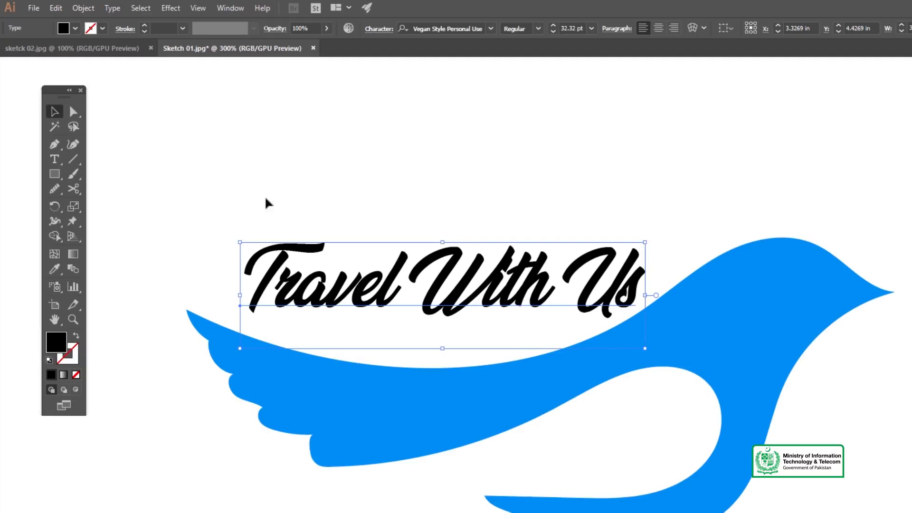
Move the "Travel With Us" text straight up, well clear of the bird's back, and deselect it
key("ctrl+z")
mouse_move(374, 234)
left_mouse_down()
mouse_move(368, 284)
mouse_move(367, 218)
left_mouse_up()
left_click(366, 221)
left_click(366, 282)
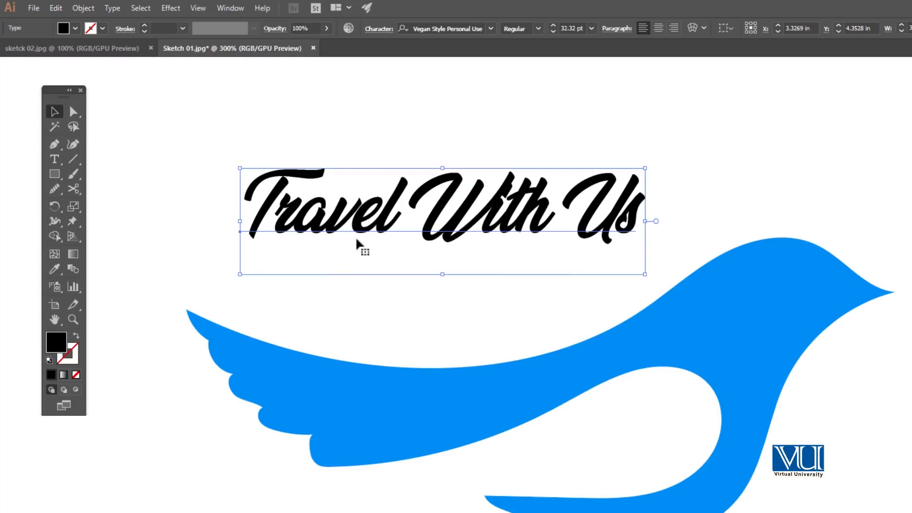
left_click(272, 302)
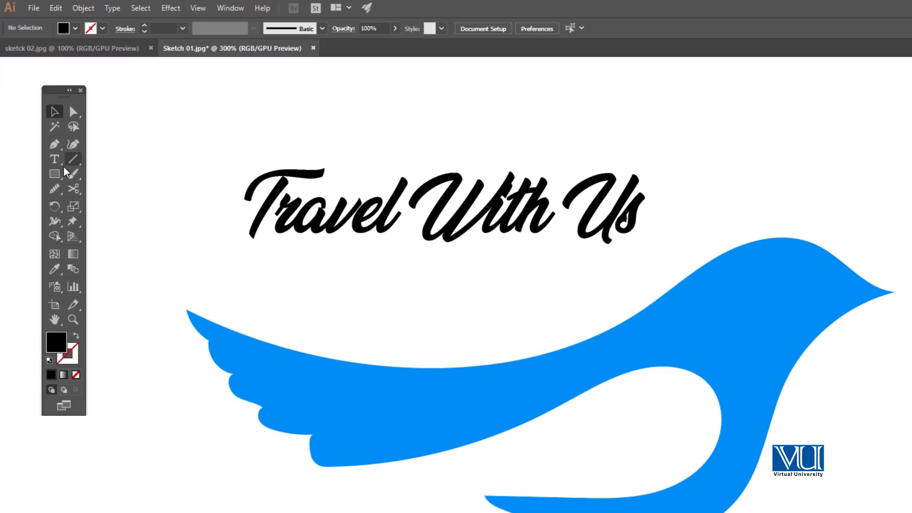
Draw an unfilled, black-stroked curve with the Pen tool just above the bird's back, from near the wing tip to the neck
key("p")
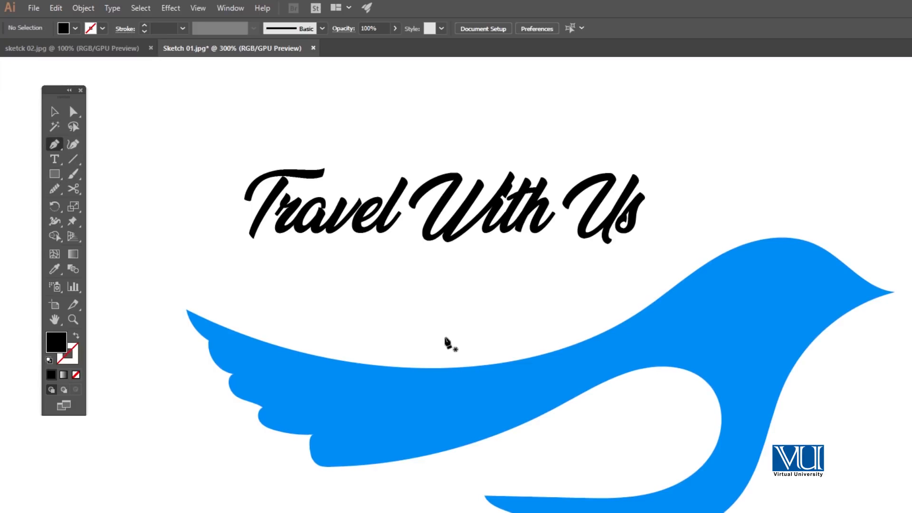
left_click(202, 291)
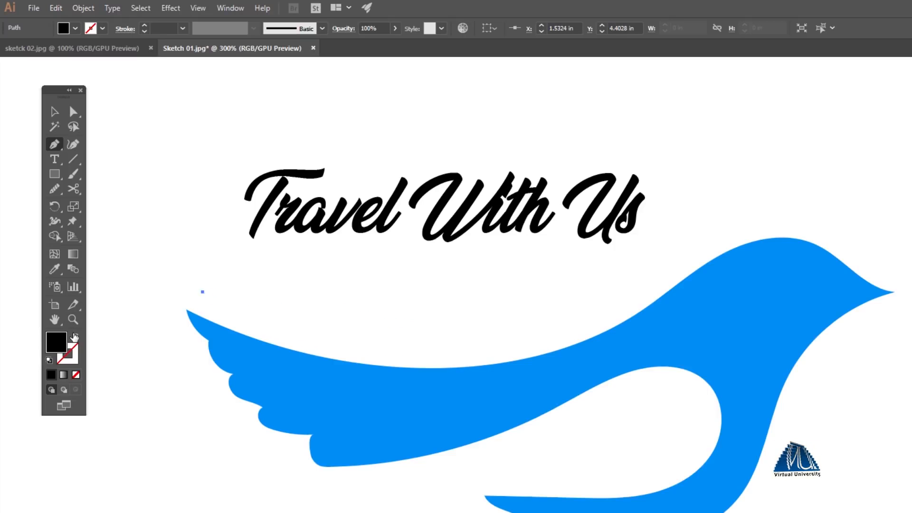
left_click(75, 336)
left_click_drag(626, 291, 669, 272)
left_click_drag(721, 261, 855, 172)
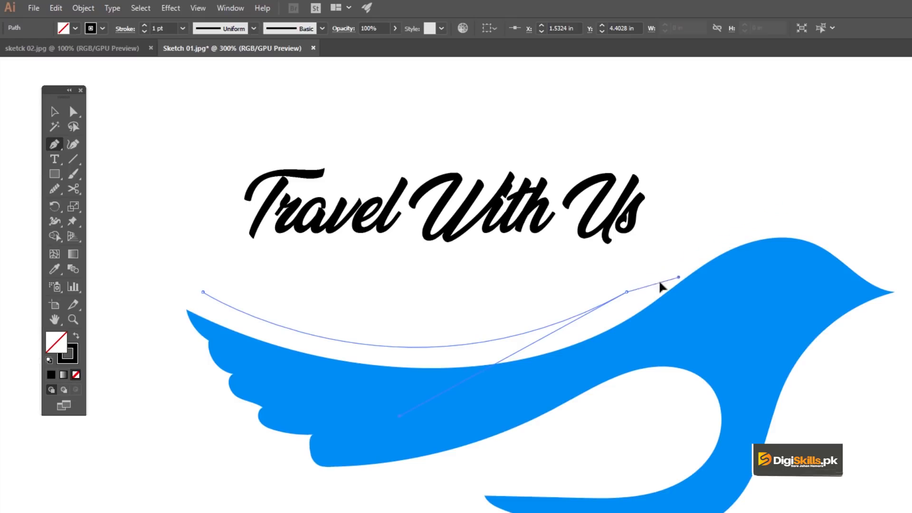
key("v")
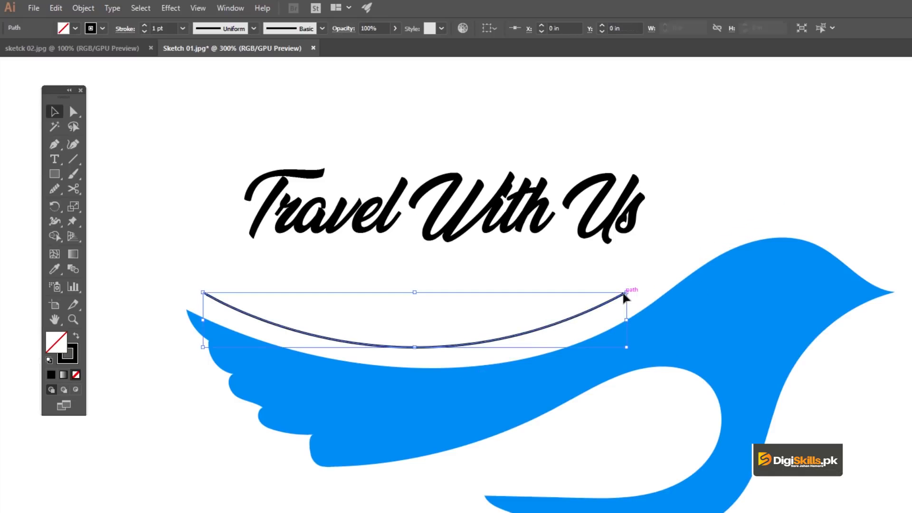
Enter "Travel With Us" along the drawn curve with the Type on a Path tool and delete the straight text
left_click(414, 199)
left_click_drag(418, 209, 620, 143)
left_click_drag(54, 159, 83, 187)
left_click(213, 294)
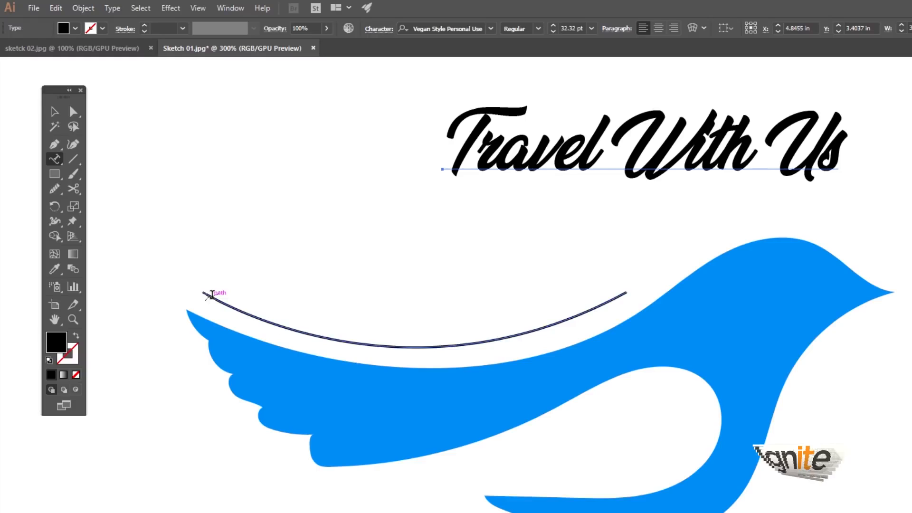
type("Travel With Us")
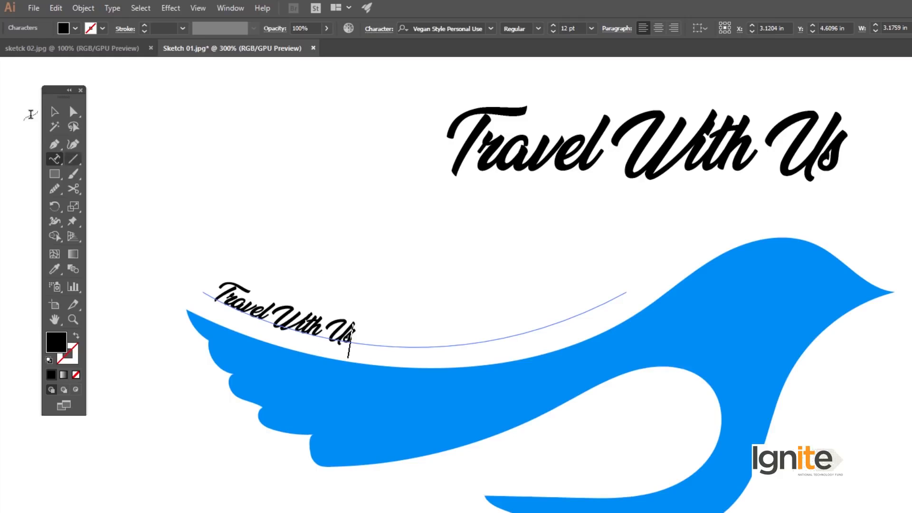
key("Escape")
left_click(604, 153)
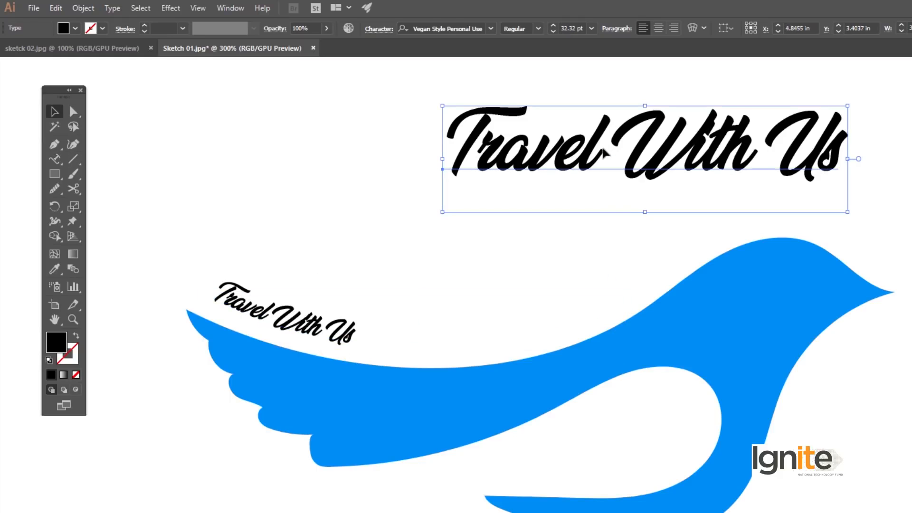
key("Delete")
Set the curved text's font size to 21 pt and widen the gaps between its three words with extra spaces
left_click(288, 325)
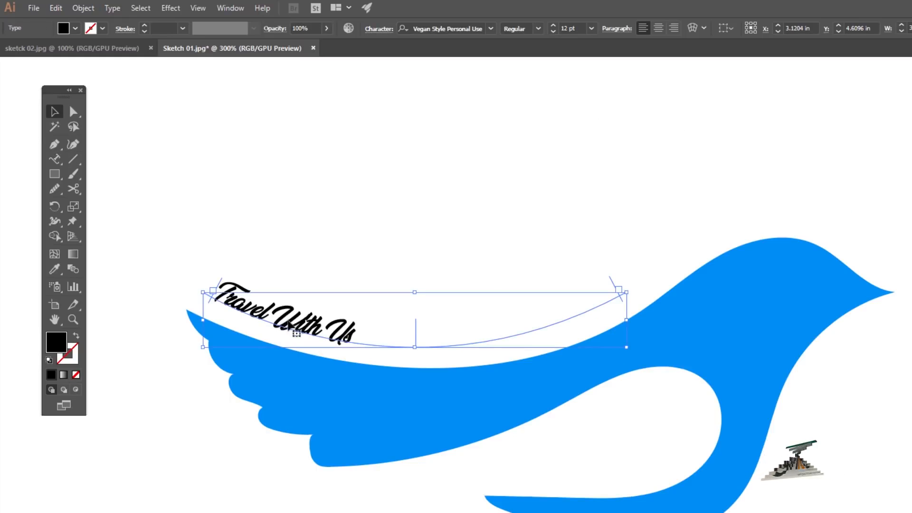
key("z")
left_click(299, 329)
key("v")
left_click_drag(372, 336, 146, 322)
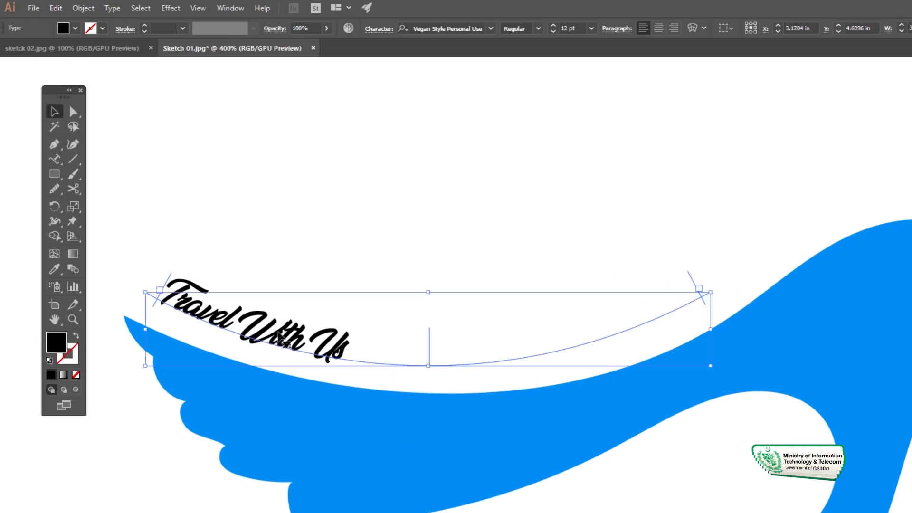
double_click(278, 334)
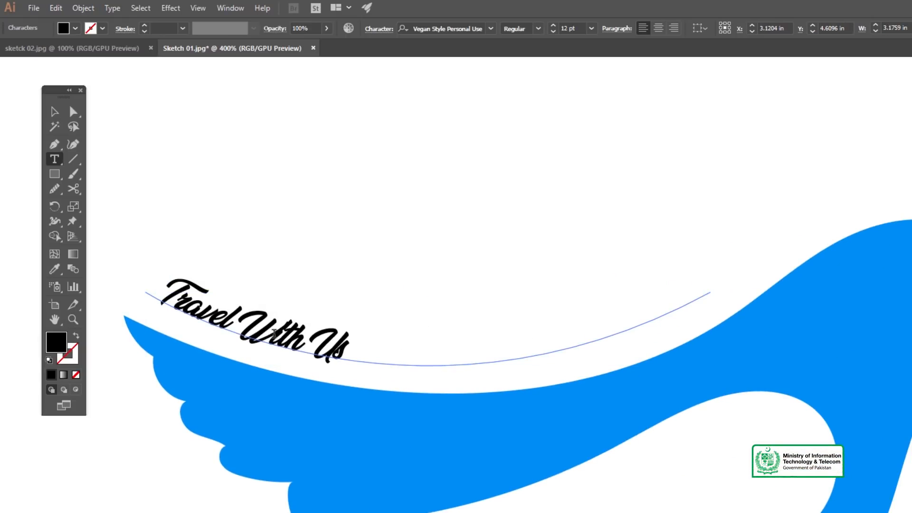
key("ctrl+a")
left_click(591, 28)
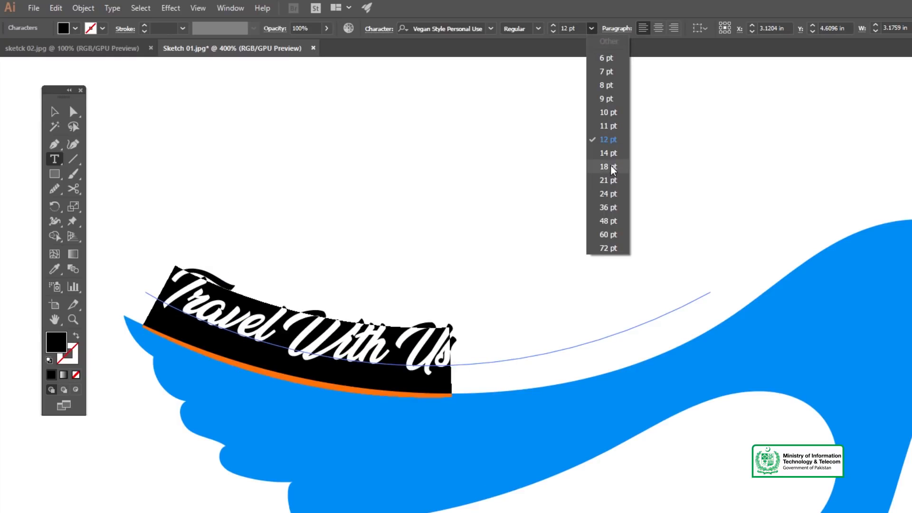
left_click(609, 180)
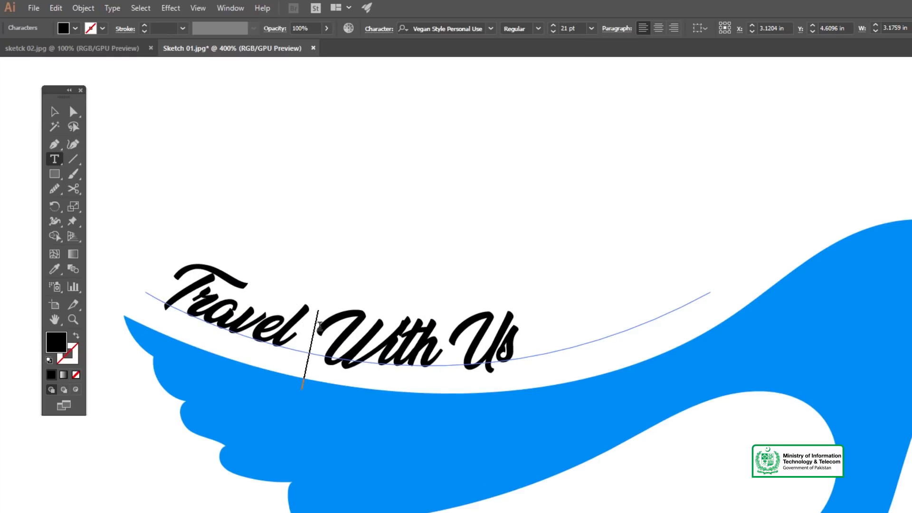
left_click(462, 338)
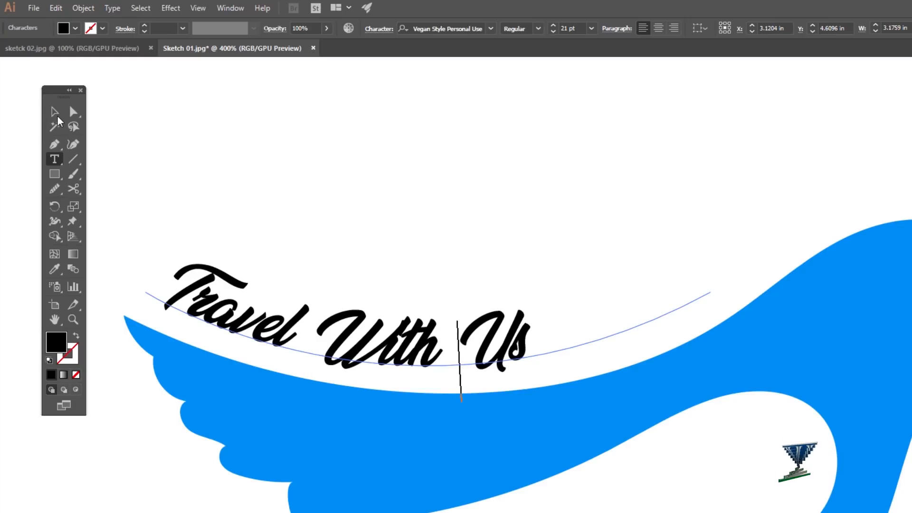
left_click(57, 111)
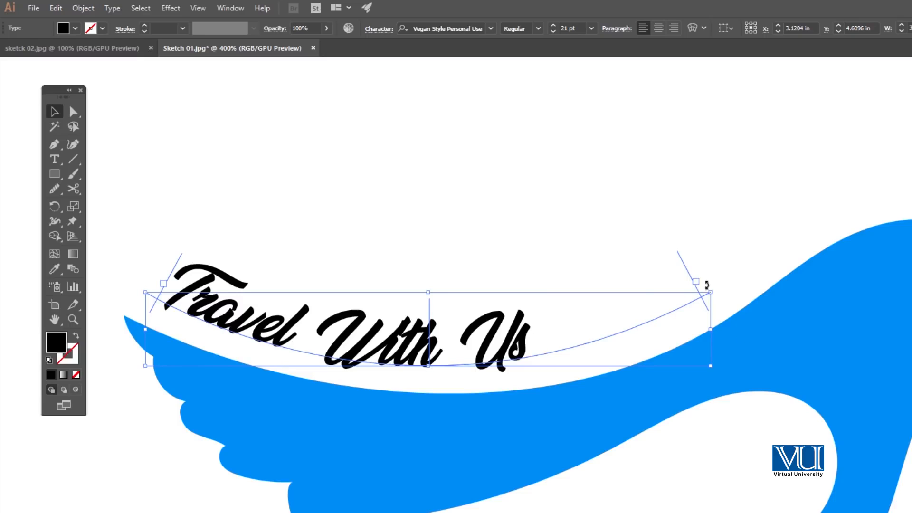
Slide the text along its path toward the middle of the curve and scale it up slightly with its path
mouse_move(428, 301)
left_mouse_down()
mouse_move(458, 303)
mouse_move(429, 318)
left_mouse_up()
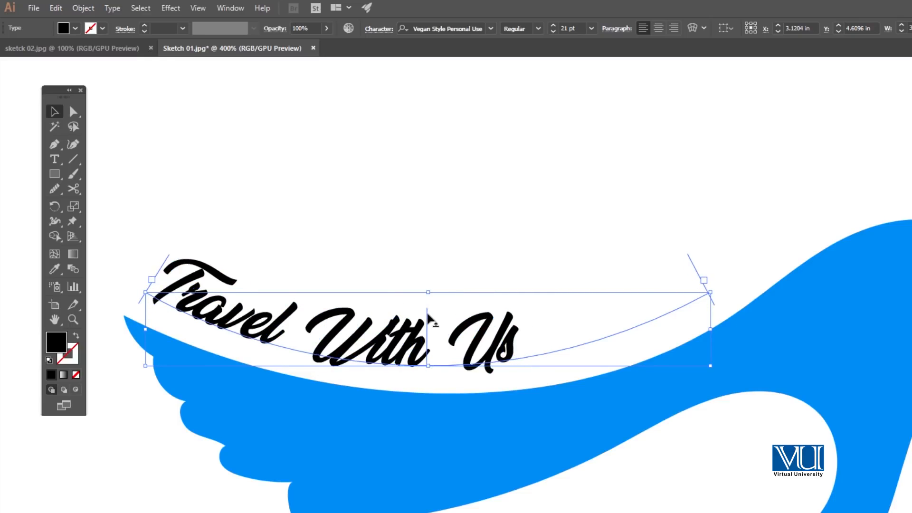
left_click_drag(164, 271, 292, 198)
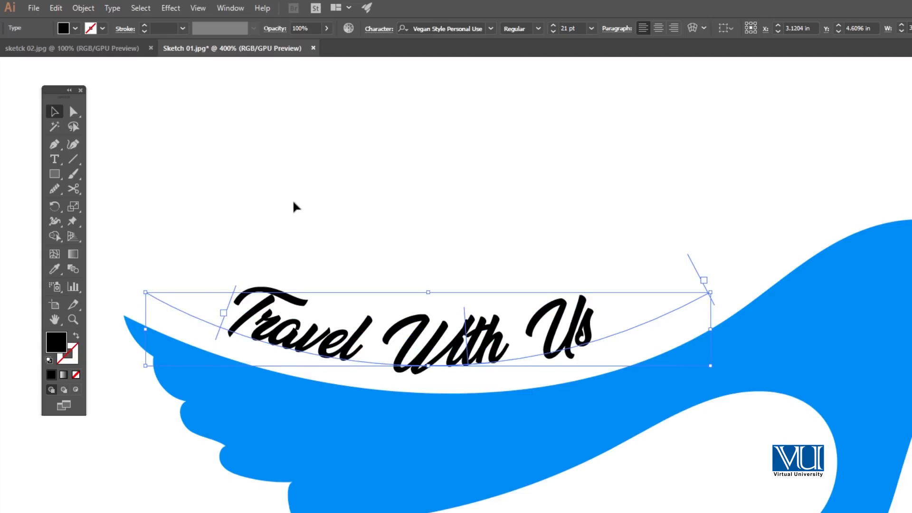
left_click(293, 199)
left_click(385, 355)
left_click_drag(712, 293, 754, 217)
left_click(550, 235)
Examine how the curved text sits against the bird's back, both close up and with the whole logo in view
key("z")
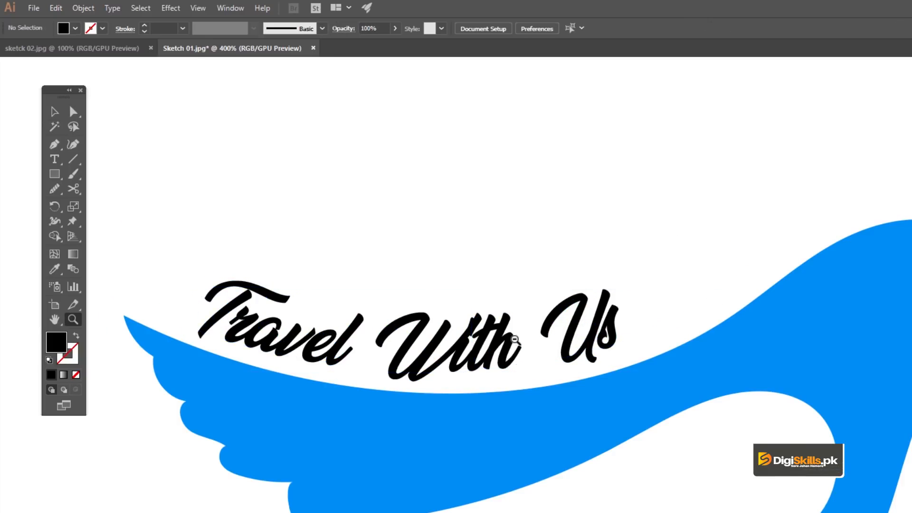
left_click(514, 339, "alt")
left_click_drag(498, 368, 493, 343)
left_click(505, 297)
key("z")
left_click(500, 372)
left_click(502, 377)
key("v")
left_click(488, 260)
key("z")
left_click(502, 362, "alt")
left_click(502, 364, "alt")
left_click(504, 361, "alt")
left_click(506, 358)
key("v")
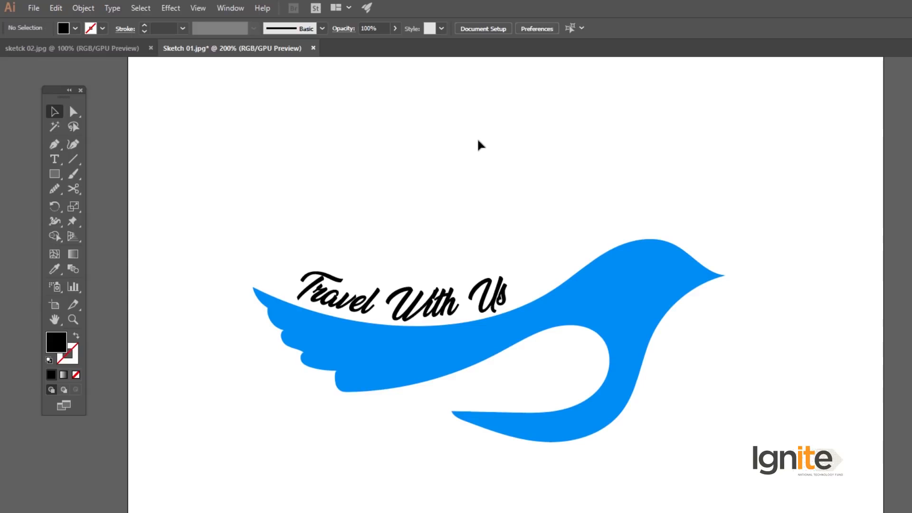
Scale the curved text up to 30.41 pt and position it just above the bird's back
left_click(562, 276)
left_click_drag(573, 273, 616, 268)
mouse_move(517, 298)
left_mouse_down()
mouse_move(526, 290)
mouse_move(511, 286)
left_mouse_up()
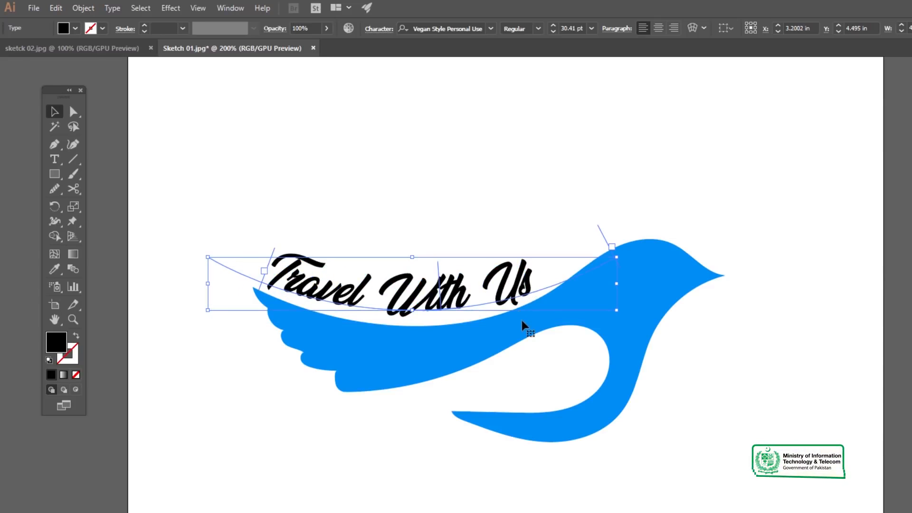
Scale the bird shape down slightly, place it just below the curved text, and deselect it
left_click(686, 265)
left_click_drag(725, 242, 690, 255)
left_click_drag(623, 288, 604, 302)
left_click(442, 391)
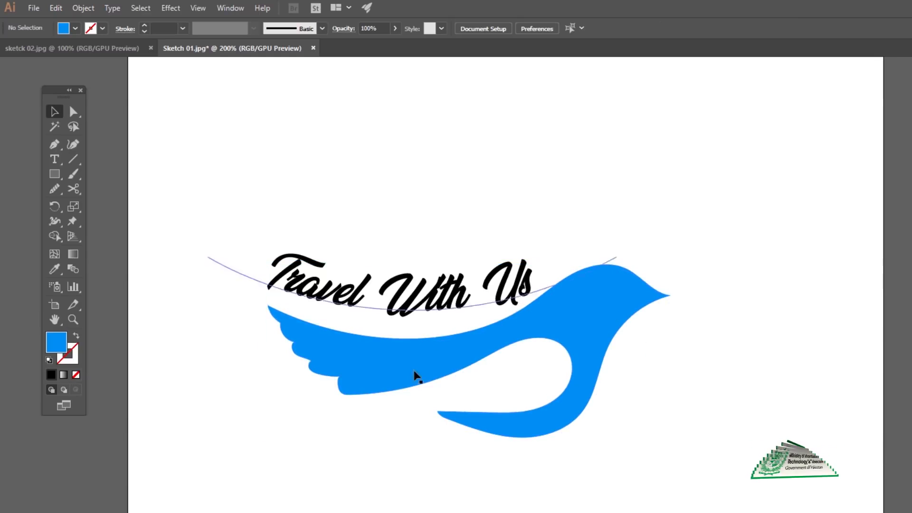
Enlarge the bird to about 4.85 in wide and rotate it slightly clockwise so its back follows the curved text
left_click(424, 381, "ctrl+alt")
left_click(479, 329, "ctrl")
left_click_drag(556, 351, 510, 352)
left_click(639, 335)
left_click_drag(730, 277, 745, 270)
left_click_drag(659, 321, 664, 319)
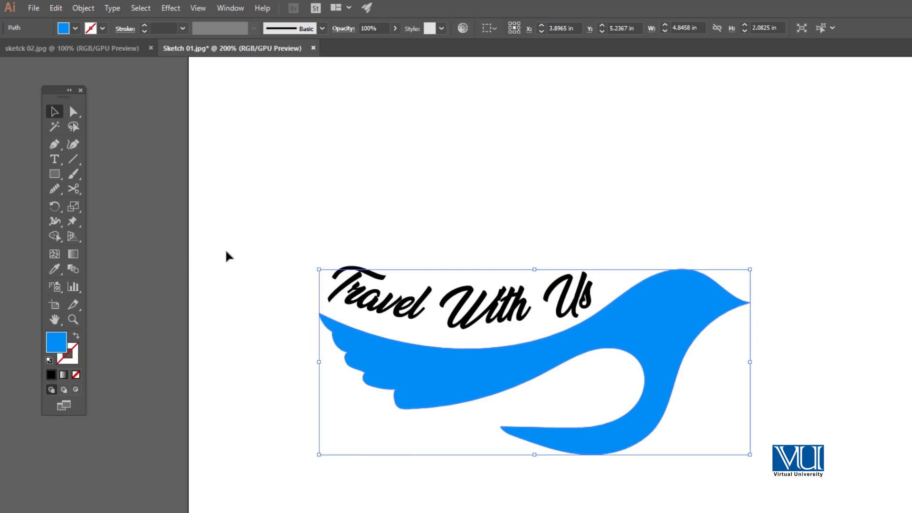
left_click_drag(314, 263, 318, 255)
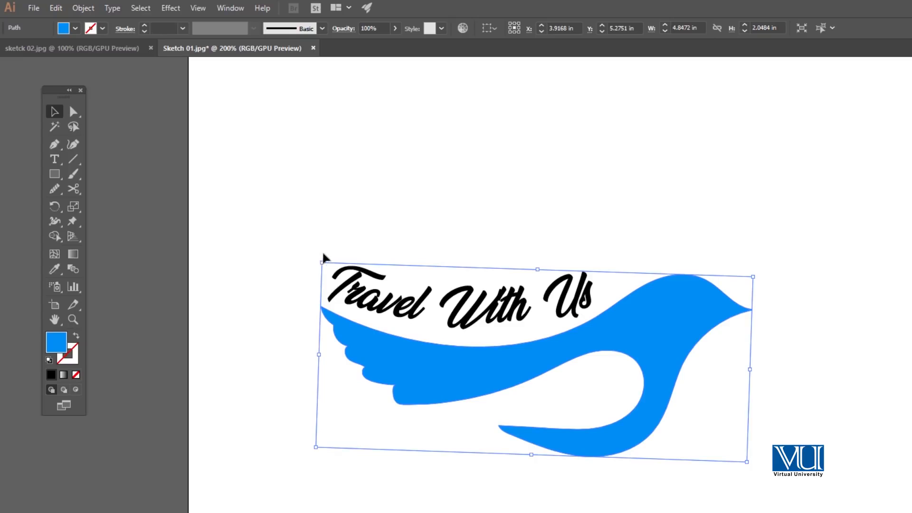
left_click(390, 234)
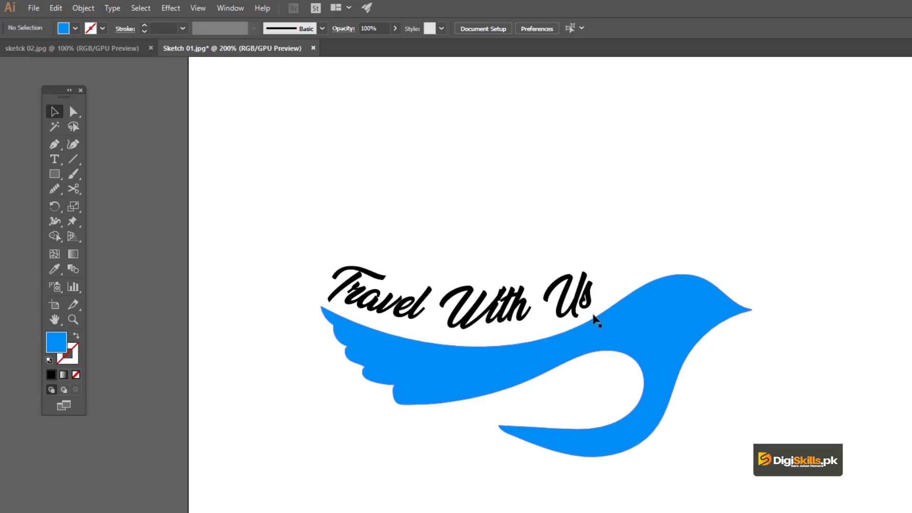
Switch to the sketck 02.jpg document and lock its face sketch image in place
left_click(142, 47)
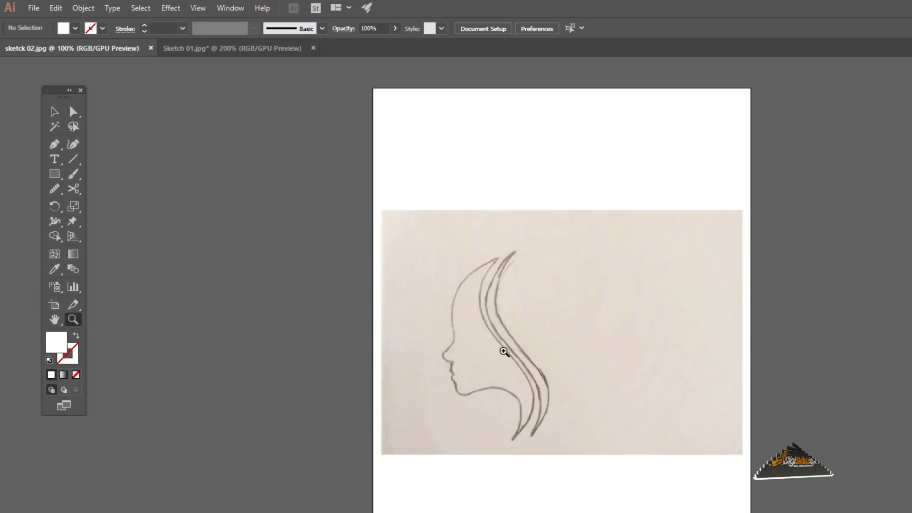
left_click(503, 350)
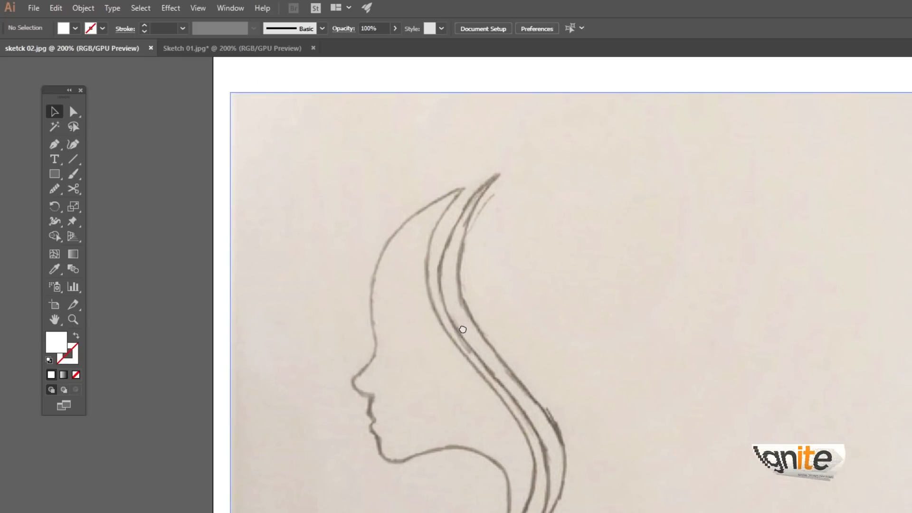
left_click(455, 334)
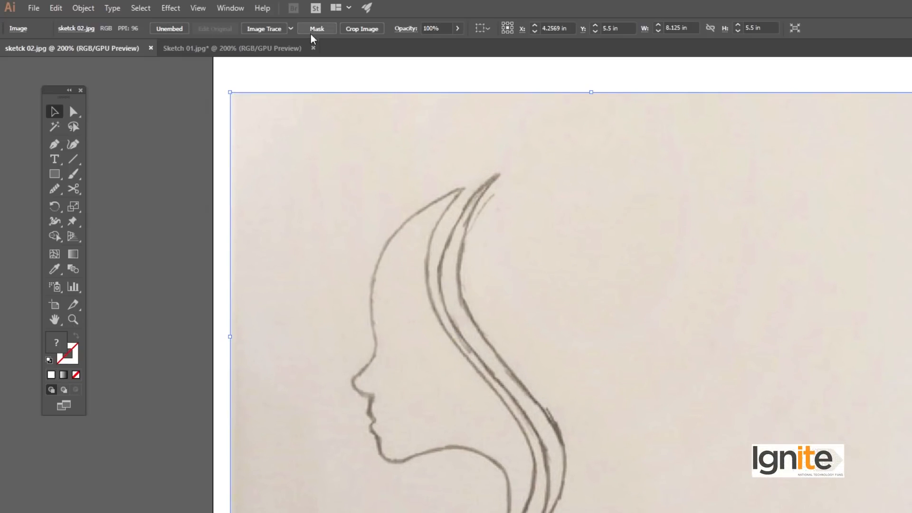
left_click(444, 369)
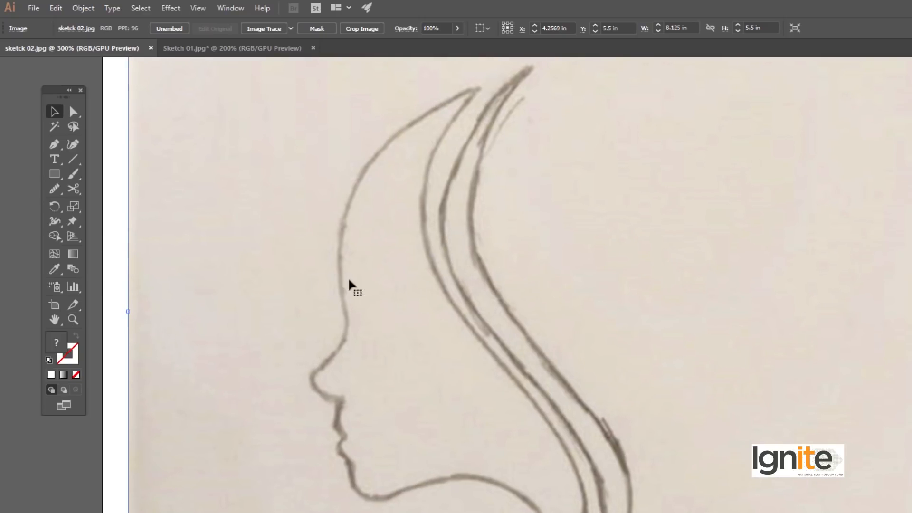
left_click(526, 335, "alt")
left_click(236, 79)
left_click(246, 132)
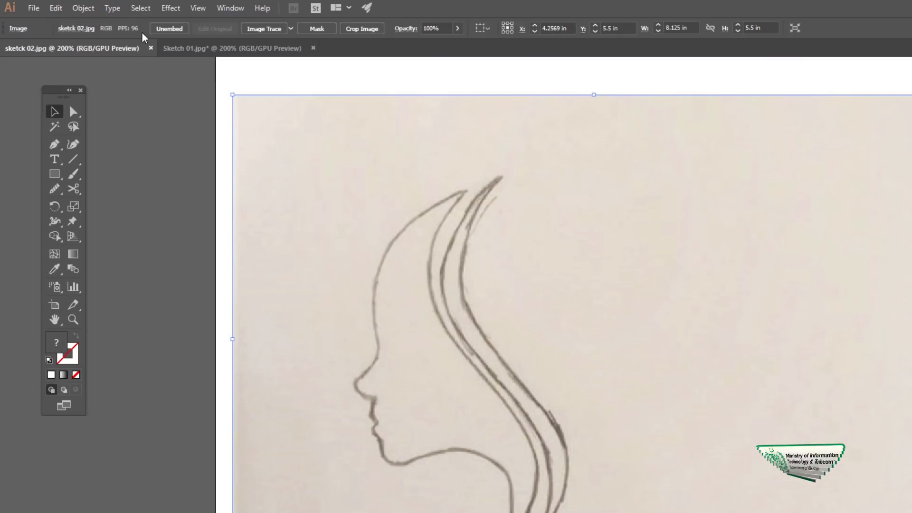
left_click(83, 11)
mouse_move(105, 83)
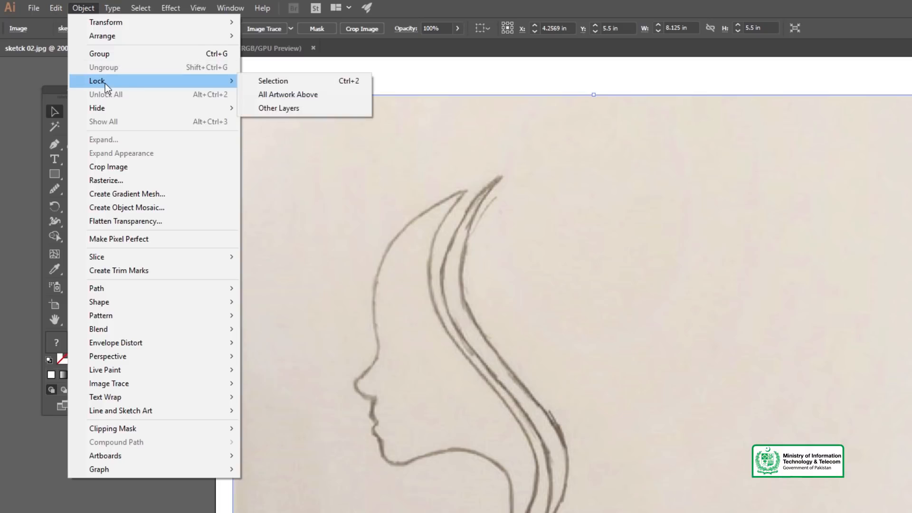
left_click(302, 86)
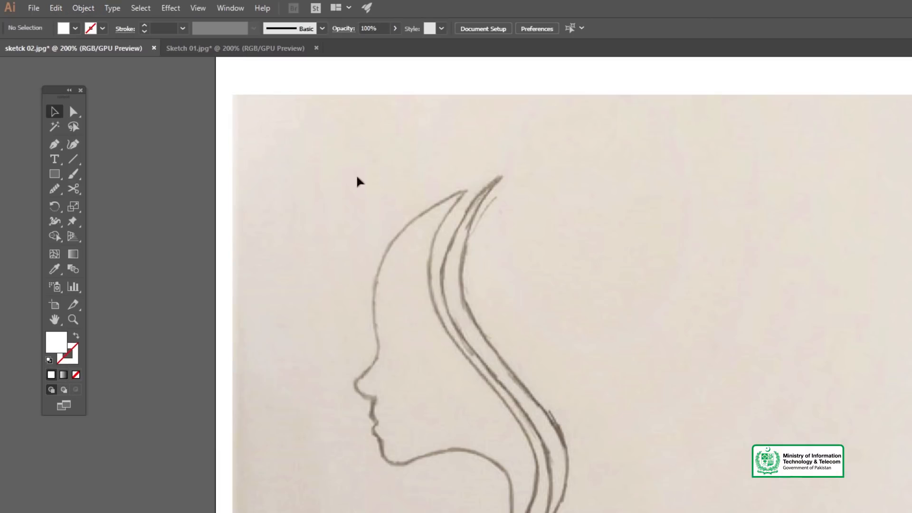
Set the Pen tool to no fill and a red stroke, and start tracing the profile sketch at its upper hair tip
left_click(429, 351, "ctrl")
left_click_drag(456, 346, 340, 337)
left_click(532, 346, "ctrl+alt")
left_click(532, 346, "ctrl+alt")
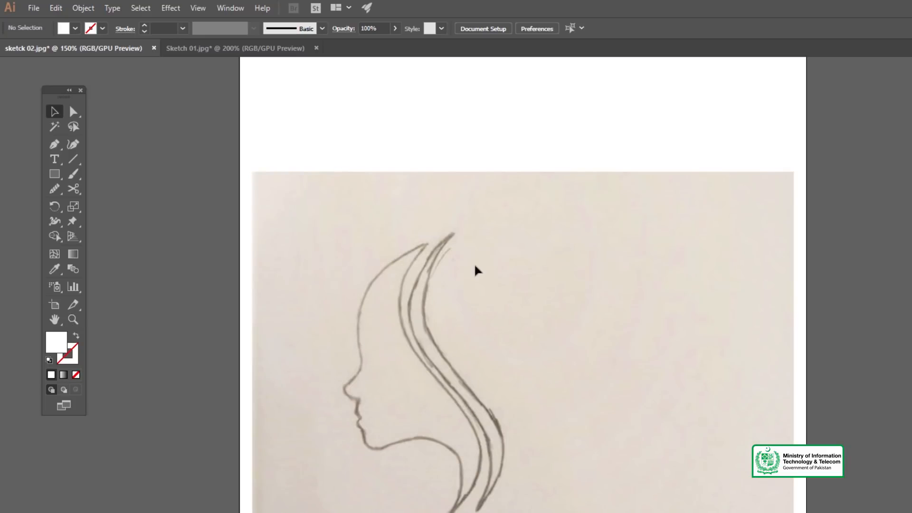
left_click(417, 376, "ctrl")
left_click(406, 349, "ctrl")
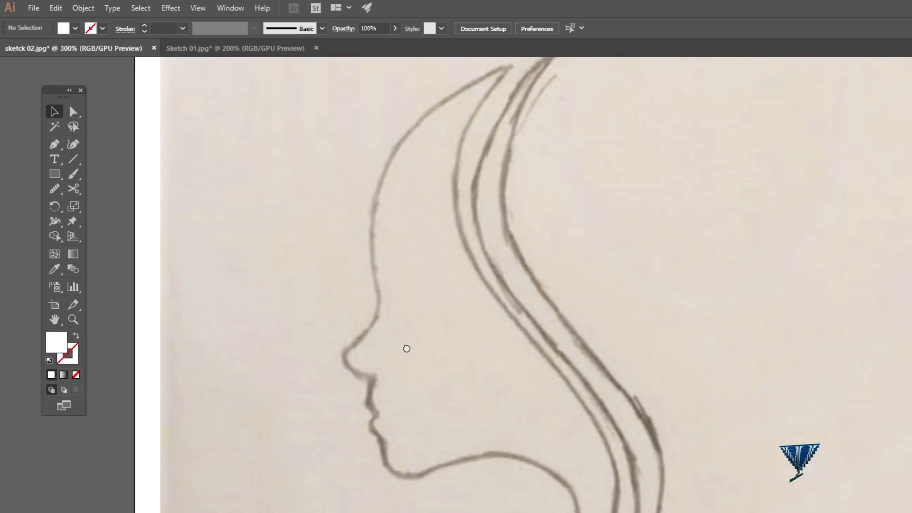
key("p")
left_click(77, 337)
double_click(71, 358)
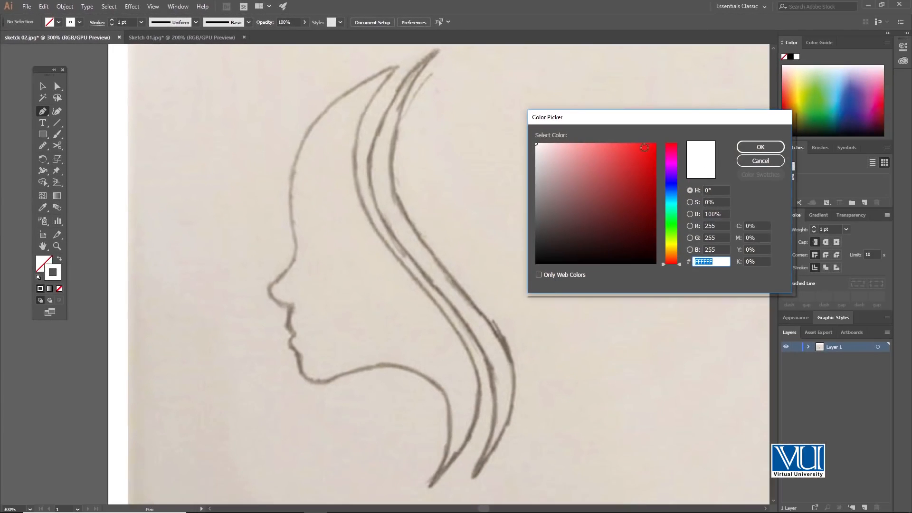
left_click(759, 147)
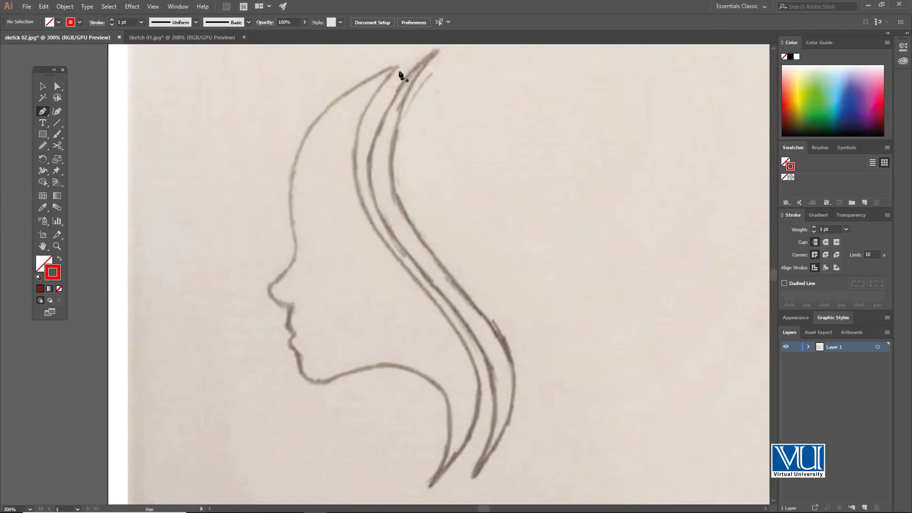
left_click(397, 64)
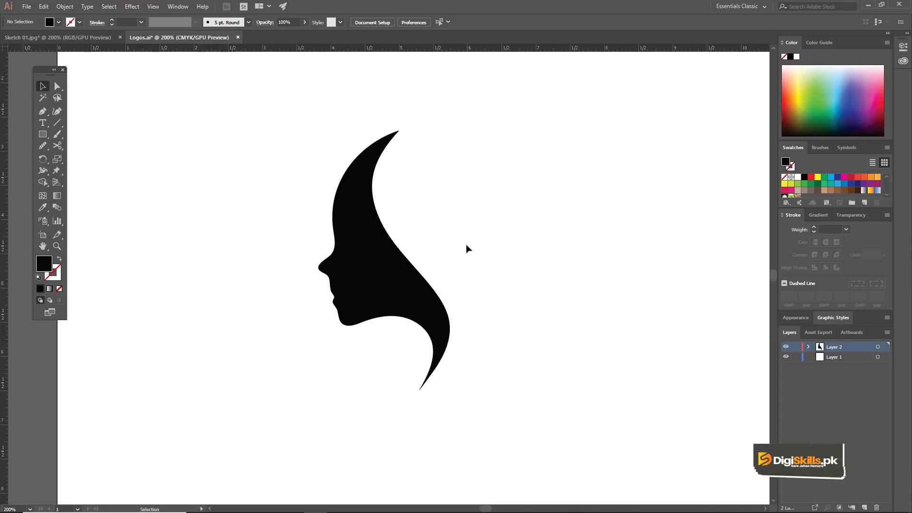
Add the text "Beauty" beside the black profile silhouette
scroll(429, 210, "up", 1)
left_click(388, 262)
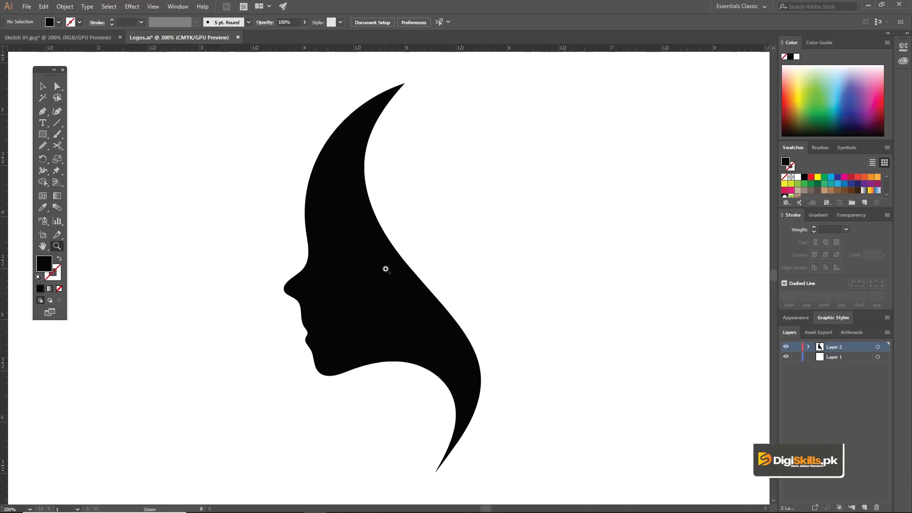
scroll(369, 248, "right", 3)
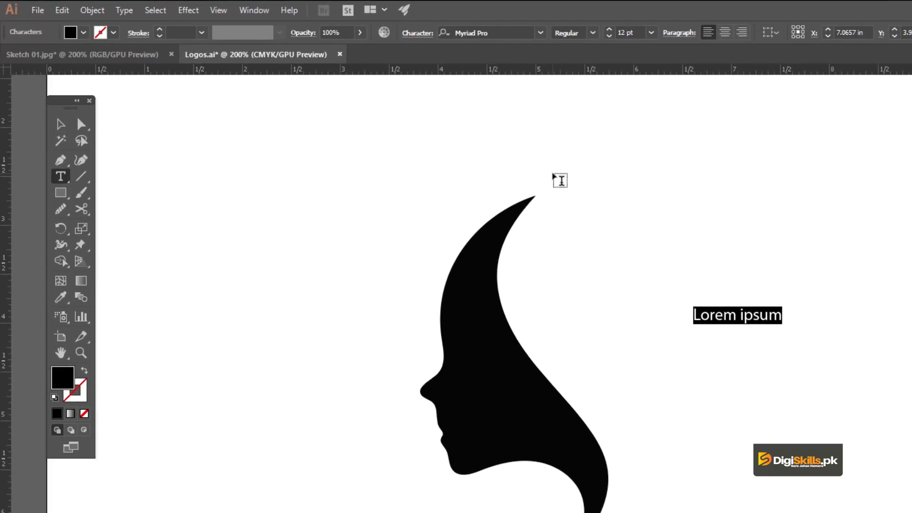
type("Beauty")
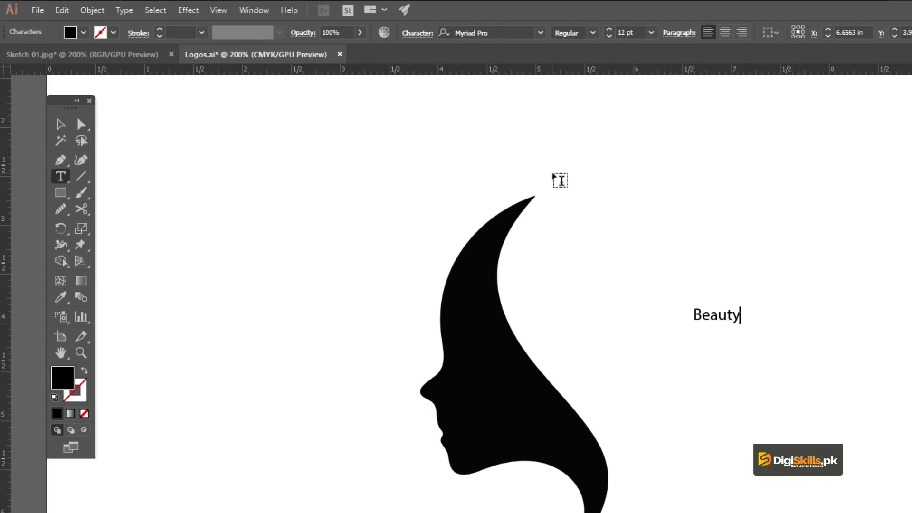
left_click(60, 124)
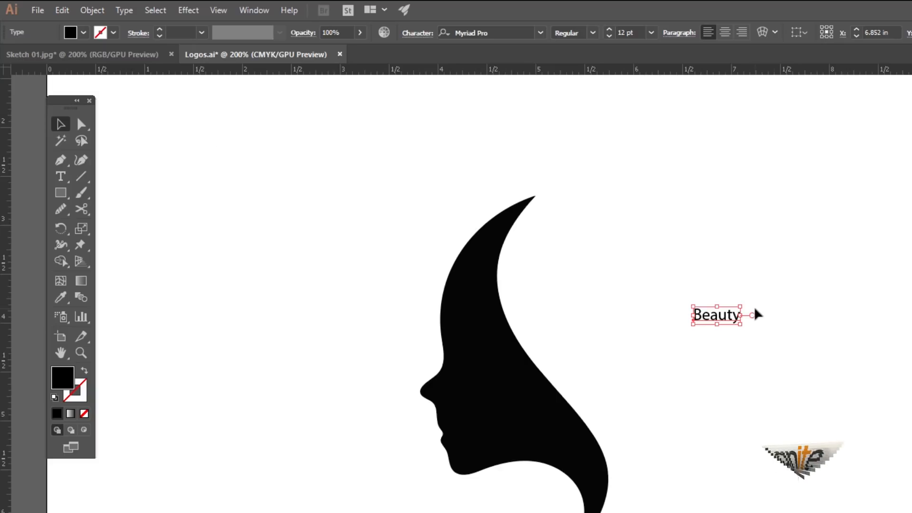
Scale "Beauty" up to about 49.98 pt and move it closer to the silhouette
left_click_drag(741, 308, 881, 261)
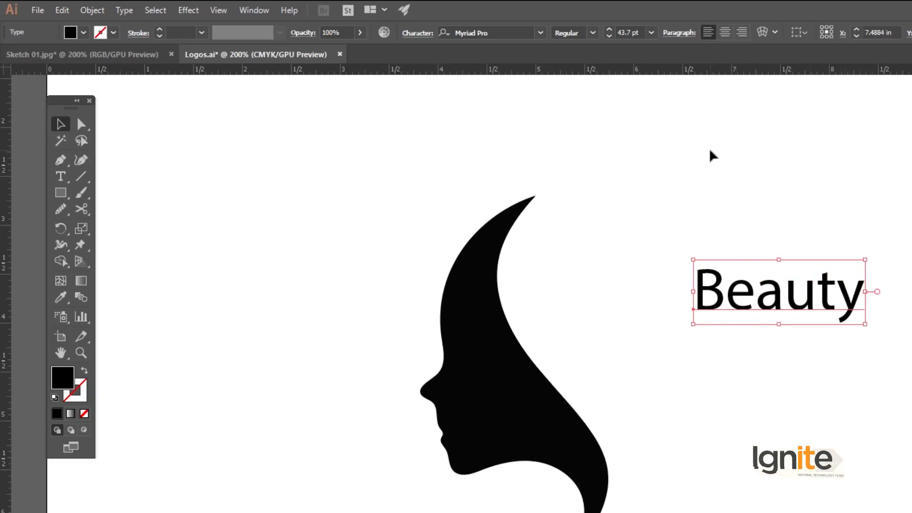
left_click_drag(757, 315, 665, 323)
left_click_drag(771, 267, 797, 257)
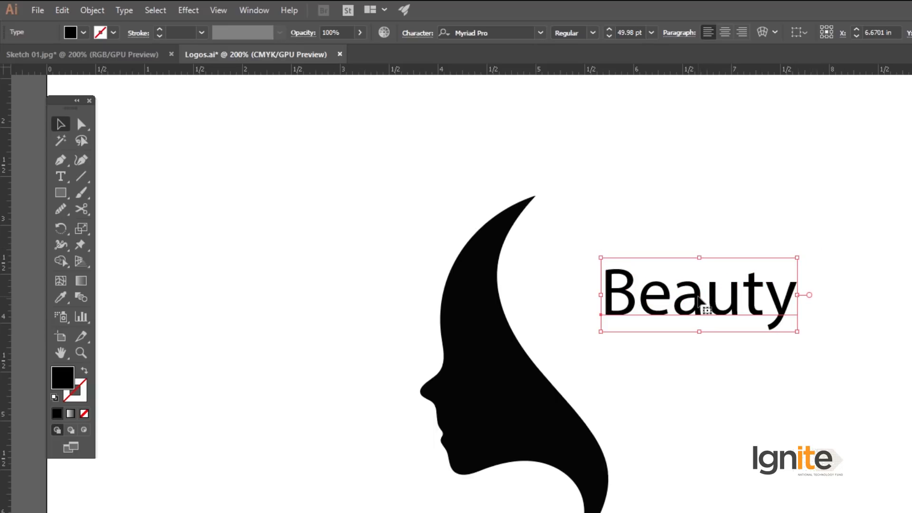
Change the font of "Beauty" to Darleston
double_click(702, 304)
double_click(702, 304)
left_click(492, 32)
type("darlest")
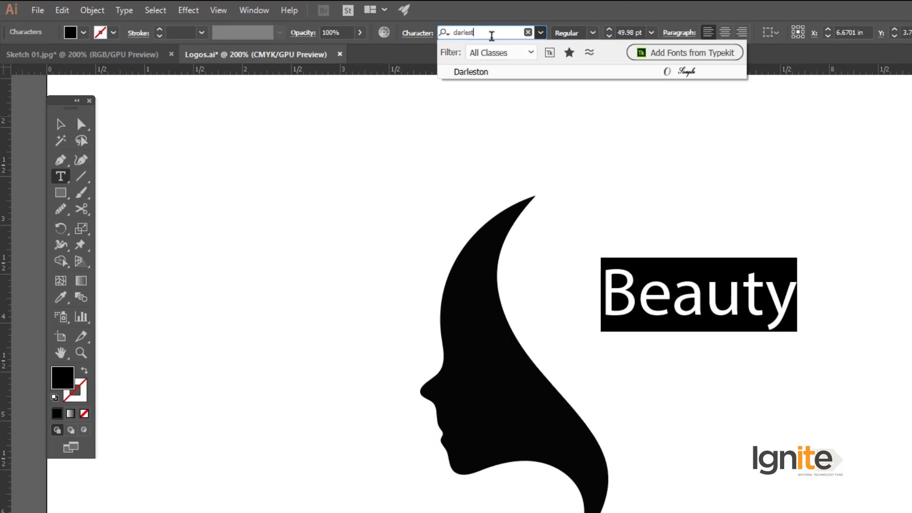
key("Return")
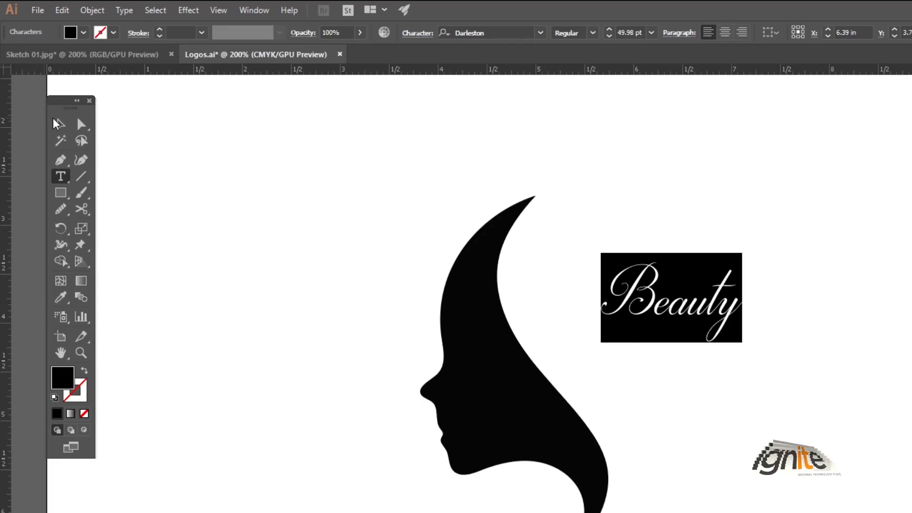
Enlarge "Beauty" to about 124.52 pt and position it along the silhouette's hair curve
key("Escape")
left_click_drag(742, 252, 857, 181)
left_click(773, 149)
left_click_drag(819, 303, 781, 324)
left_click_drag(817, 363, 911, 425)
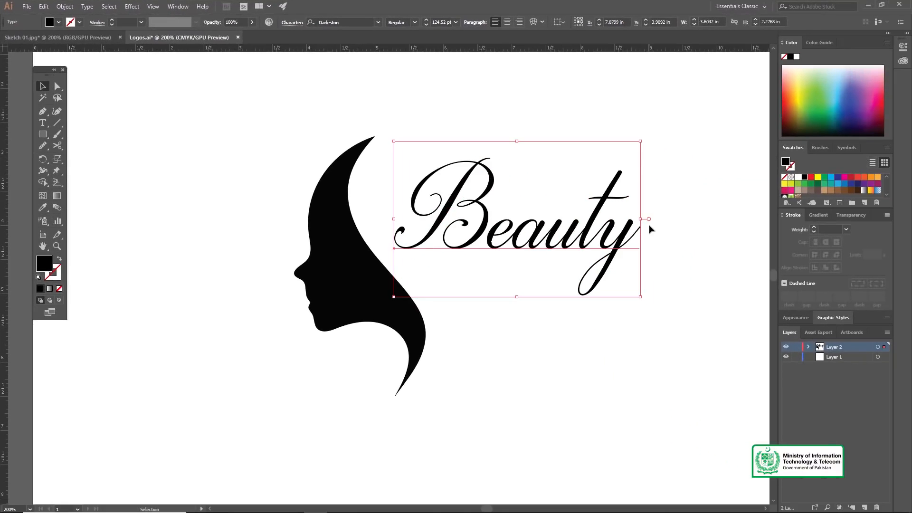
Widen the kerning between the initial "B" and "eauty"
left_click(651, 229)
left_click(603, 232)
key("t")
left_click(491, 229)
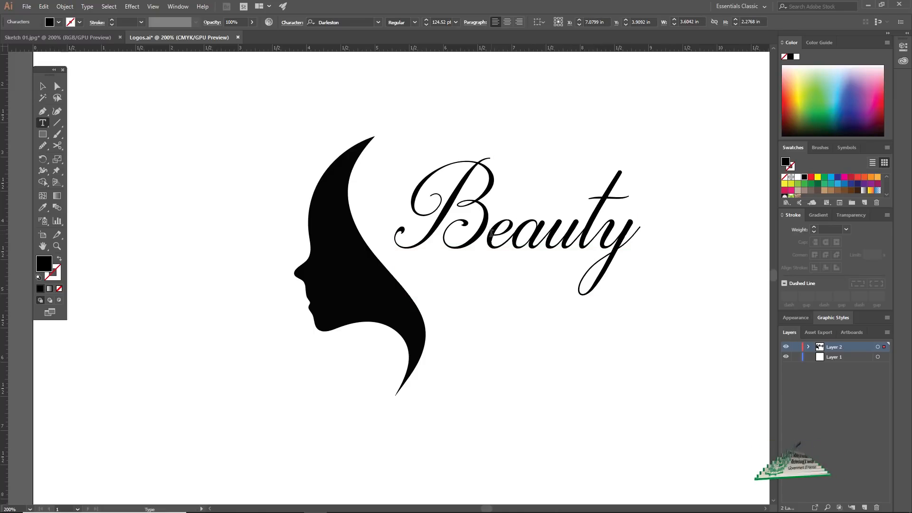
key("alt+Right")
key("alt+Right")
key("alt+Right")
key("alt+Right")
key("alt+Right")
key("alt+Right")
key("alt+Right")
key("alt+Right")
key("alt+Right")
key("alt+Right")
key("alt+Right")
key("alt+Right")
key("alt+Right")
key("alt+Right")
key("alt+Right")
key("alt+Right")
Split the initial "B" off the word "Beauty" into its own text object
key("shift+Left")
key("ctrl+c")
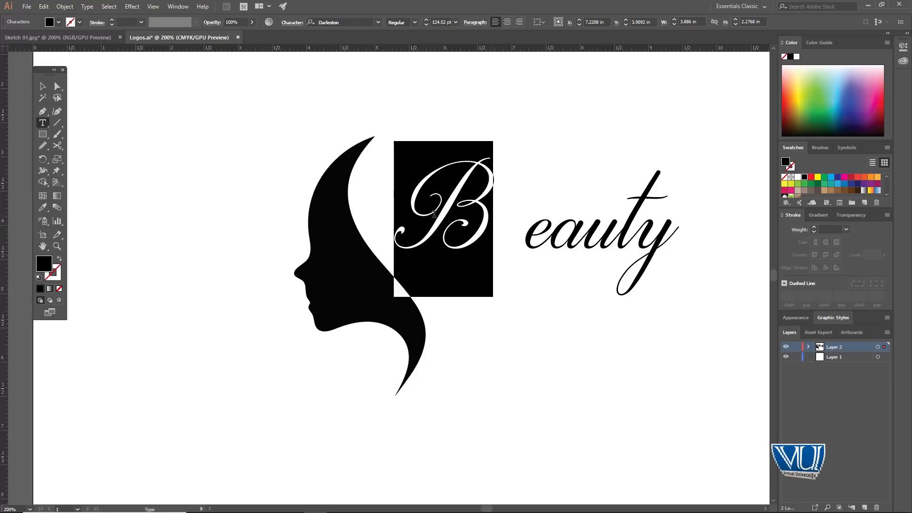
key("BackSpace")
left_click(40, 86)
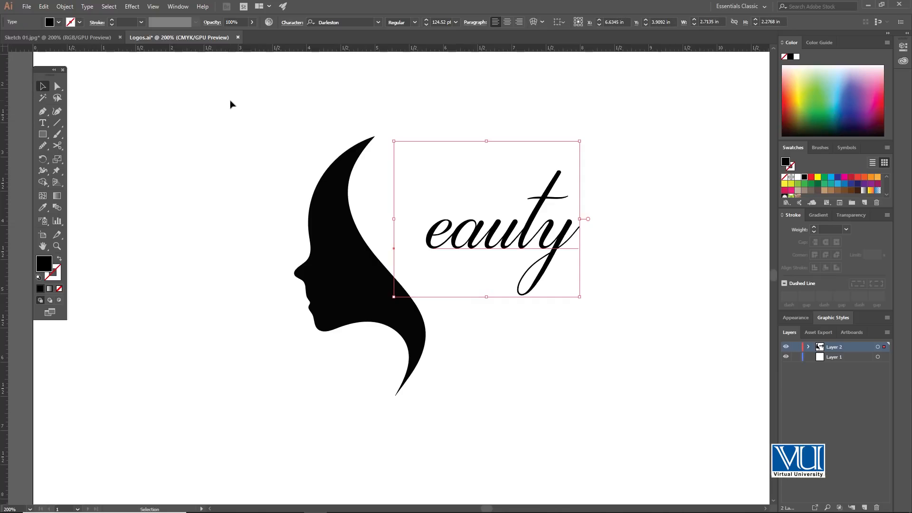
left_click(230, 102)
key("ctrl+v")
Move "eauty" aside, enlarge the "B" to about 157.18 pt, and fit it against the silhouette's hair curve
left_click_drag(383, 230, 449, 111)
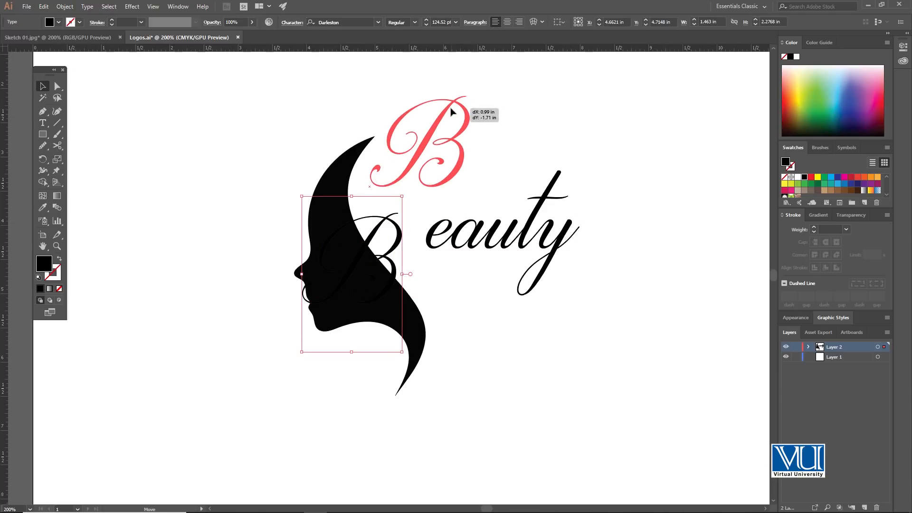
left_click_drag(475, 233, 656, 261)
left_click_drag(448, 167, 464, 222)
left_click_drag(485, 137, 498, 115)
left_click_drag(483, 179, 479, 180)
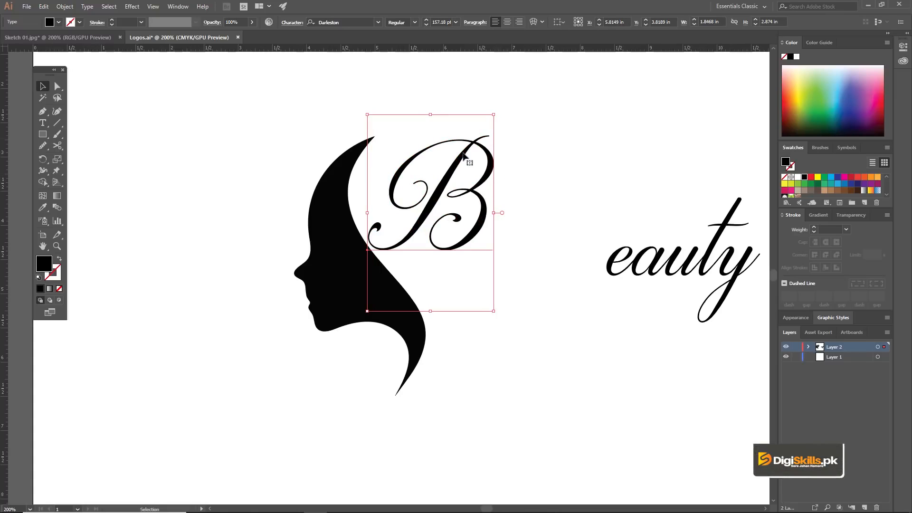
Move "eauty" right up to the enlarged "B" so together they read "Beauty", and deselect it
left_click(553, 193)
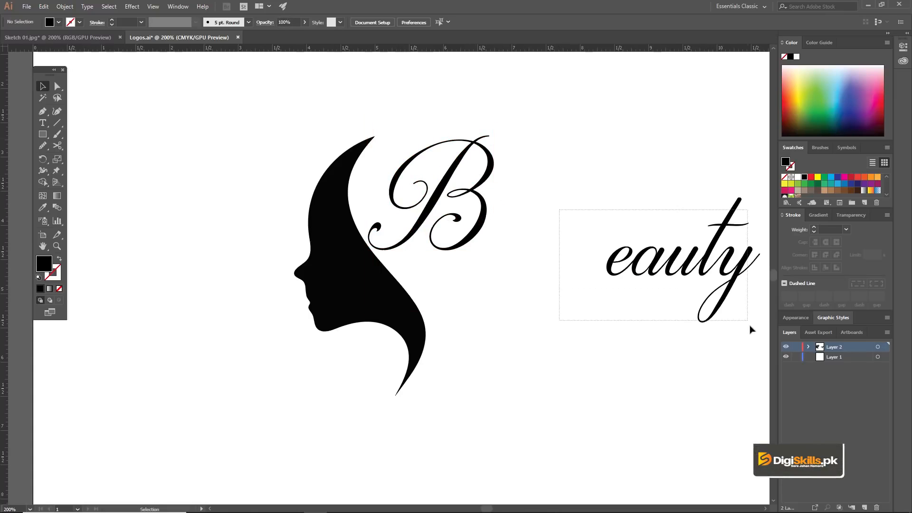
scroll(442, 206, "up", 1)
scroll(442, 206, "down", 1)
left_click(300, 249)
left_click(170, 179)
left_click(439, 229)
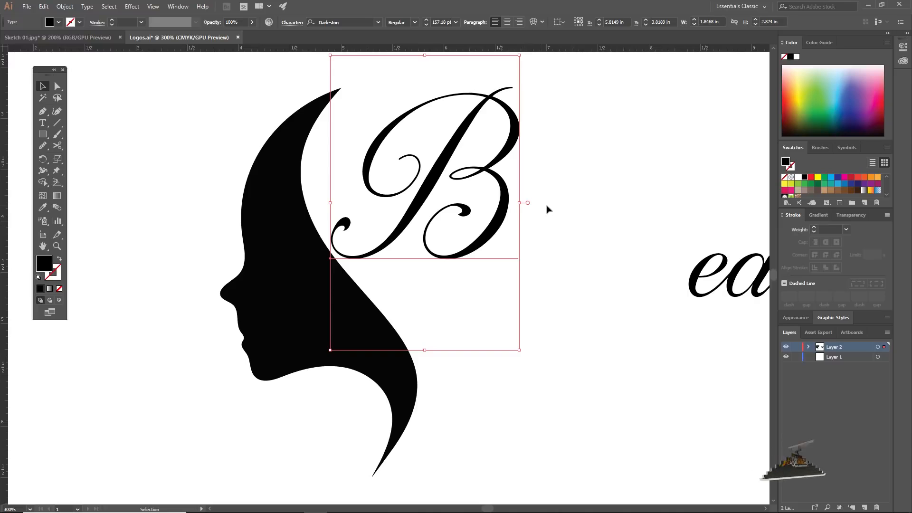
left_click_drag(468, 234, 423, 222)
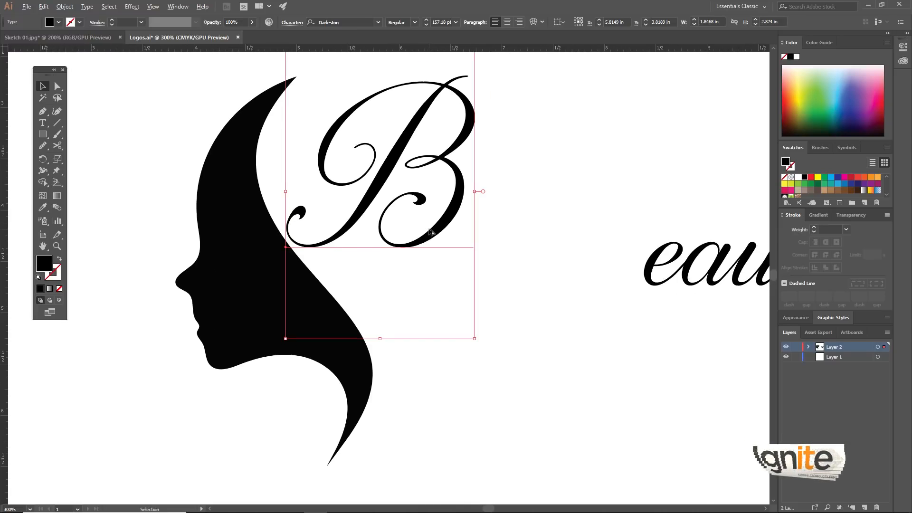
left_click(430, 231, "ctrl+alt")
left_click_drag(592, 309, 472, 277)
left_click(429, 130)
Add the text "SALOON" below "eauty"
left_click(381, 258, "ctrl")
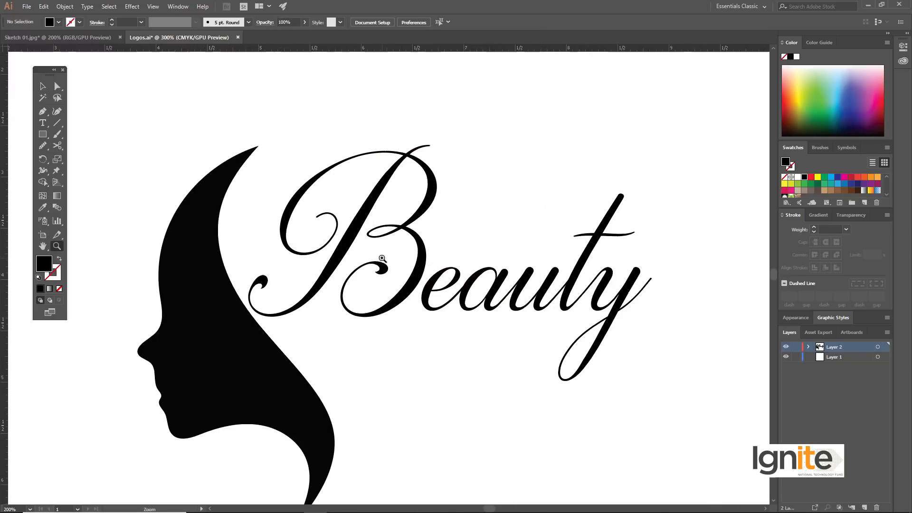
left_click_drag(400, 255, 423, 223)
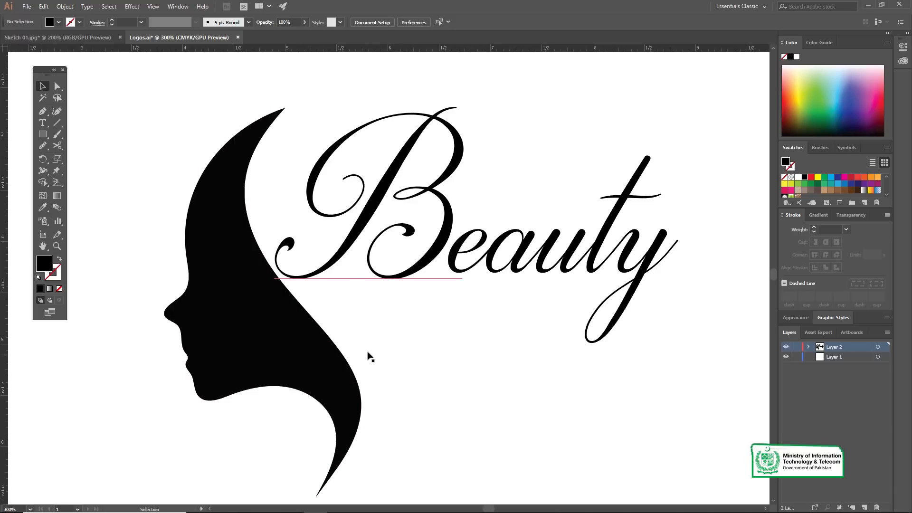
key("z")
left_click(460, 290, "alt")
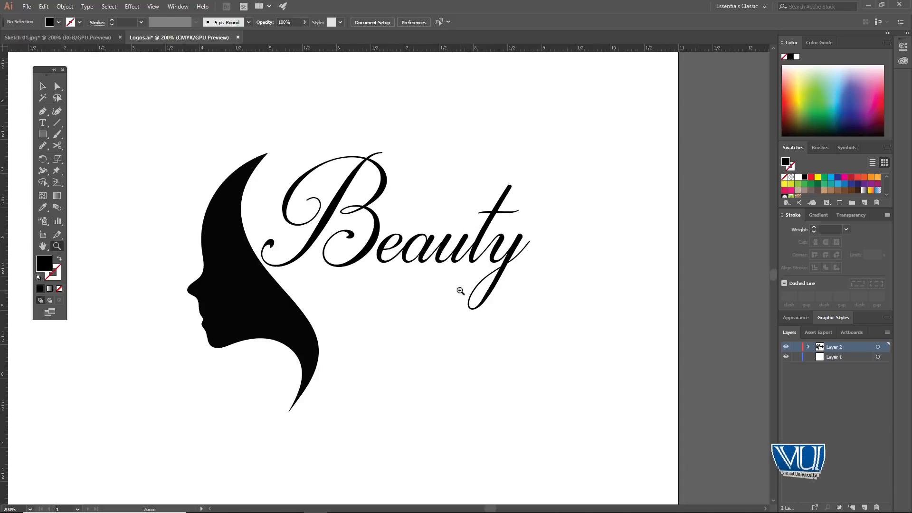
left_click(394, 274)
key("v")
key("space")
left_click_drag(395, 238, 461, 234)
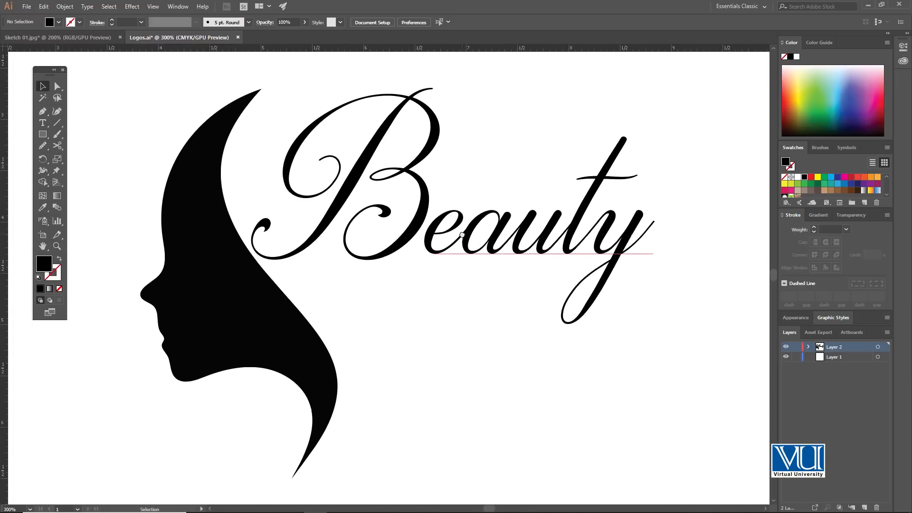
key("t")
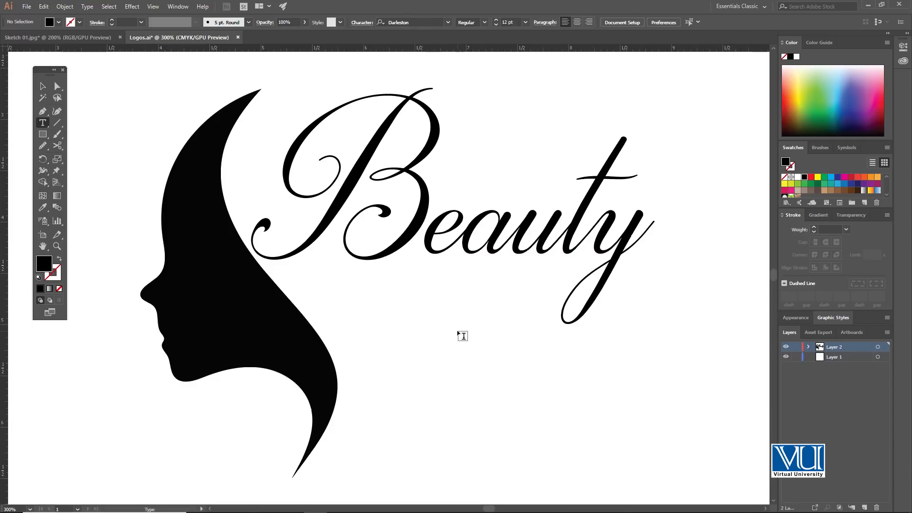
left_click(463, 336)
type("SALOON")
Change the font of "SALOON" to Calibri Light
left_click_drag(459, 329, 536, 321)
left_click(362, 22)
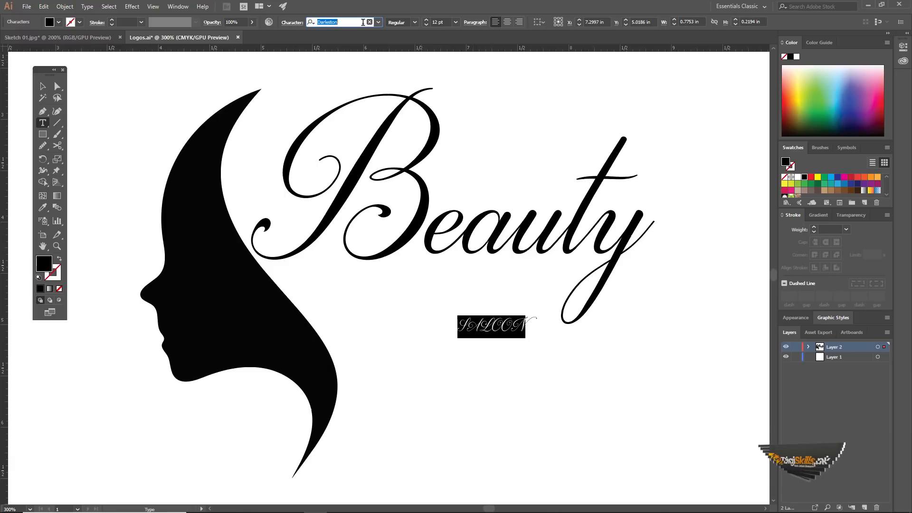
type("CALIBRI")
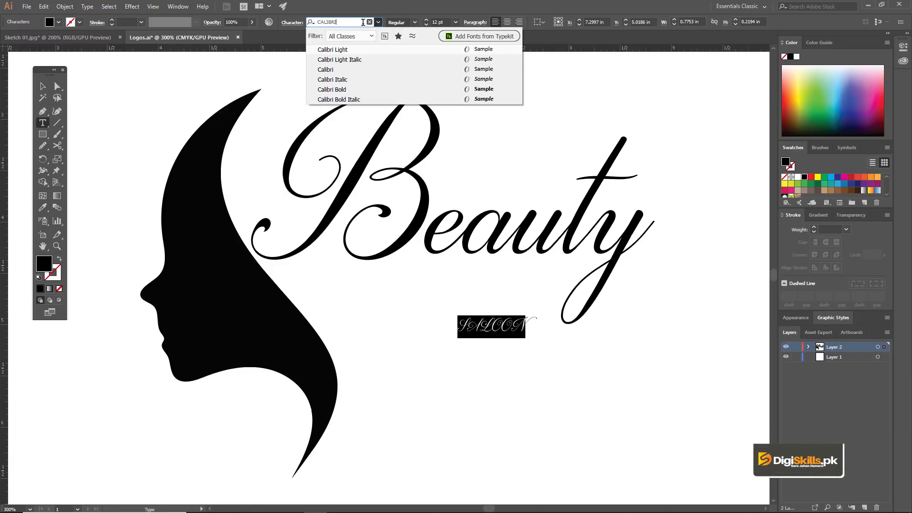
key("Return")
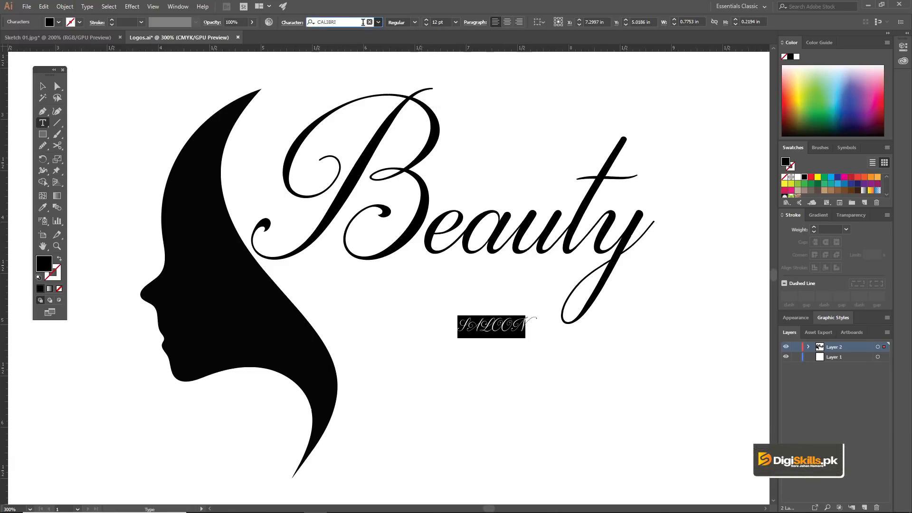
left_click(46, 87)
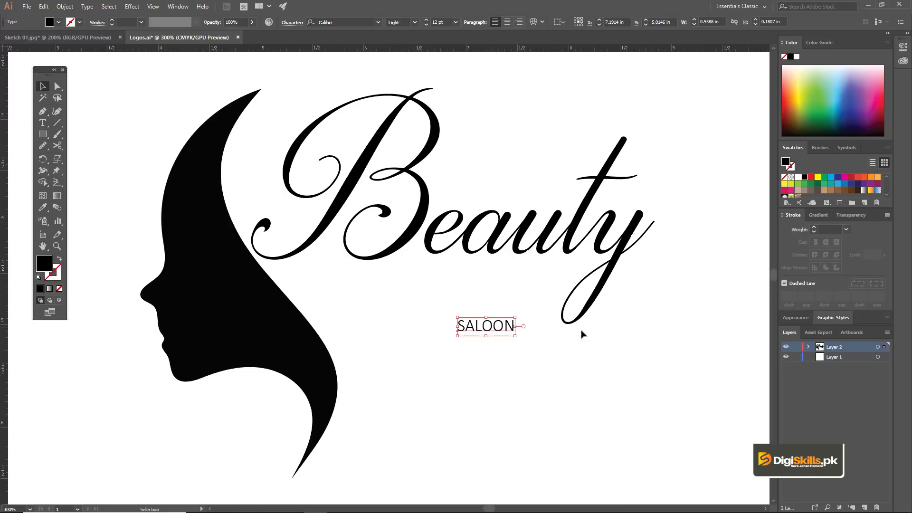
Scale "SALOON" up to about 27.14 pt and place it directly under "eauty", beside the tail of the "y"
left_click_drag(517, 316, 549, 298)
left_click_drag(475, 336, 423, 311)
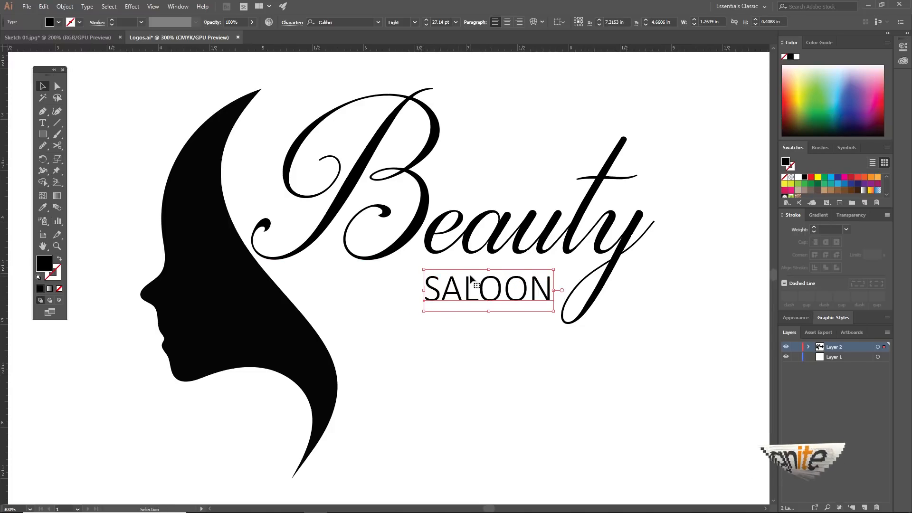
left_click_drag(470, 281, 473, 281)
Fill the large initial "B" with a crimson pink
left_click(407, 153)
left_click(346, 190)
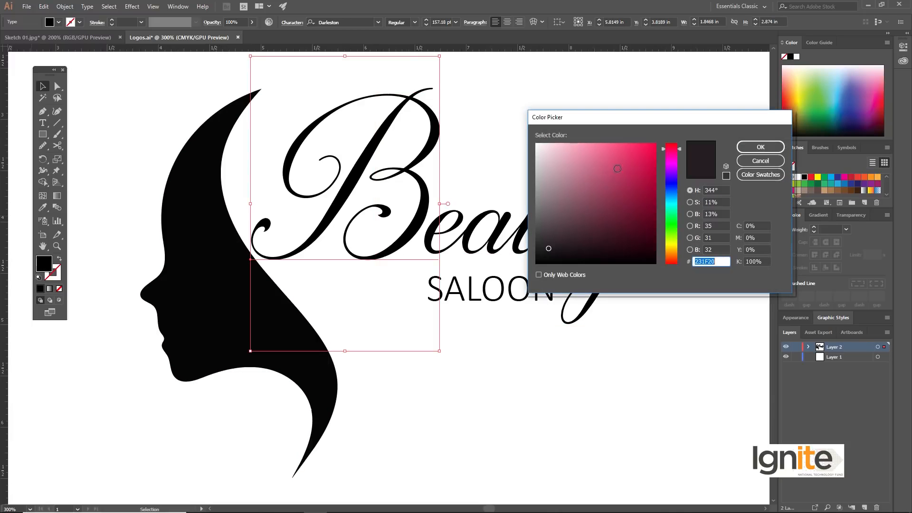
left_click(769, 152)
left_click(442, 171)
Select the silhouette and all the lettering and move the whole logo toward the middle of the artboard
key("z")
left_click(335, 254, "alt")
left_click(367, 278, "alt")
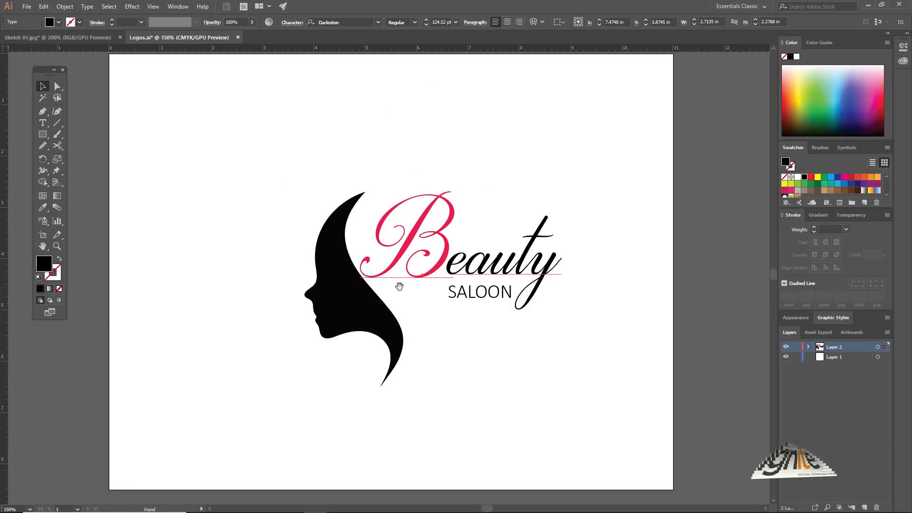
key("v")
scroll(356, 213, "down", 1)
left_click_drag(315, 144, 613, 354)
left_click_drag(536, 264, 513, 243)
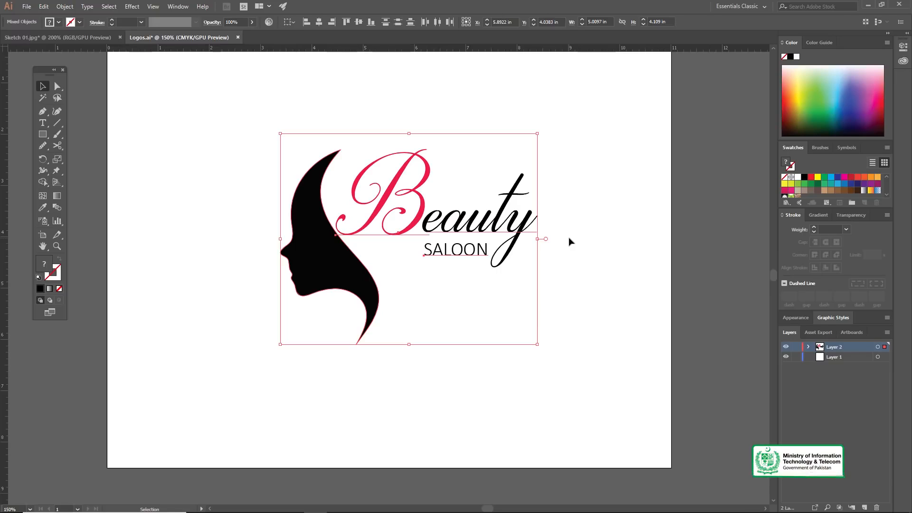